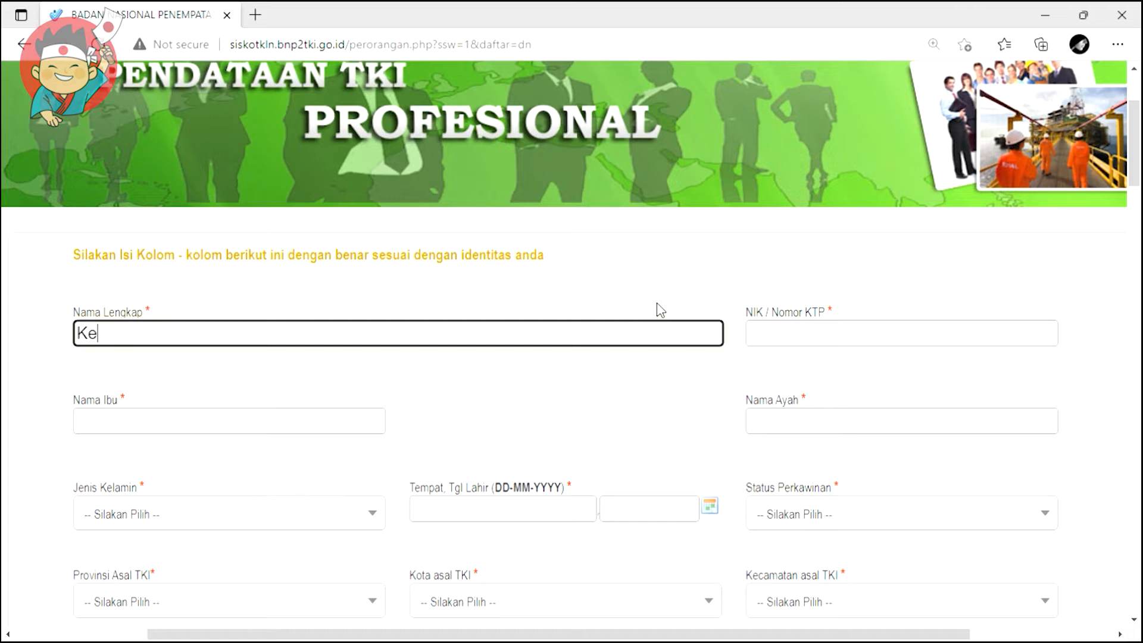
Enter the applicant's full name in Nama Lengkap and the identity card number in NIK / Nomor KTP.
text(tan)
click(799, 343)
text(1)
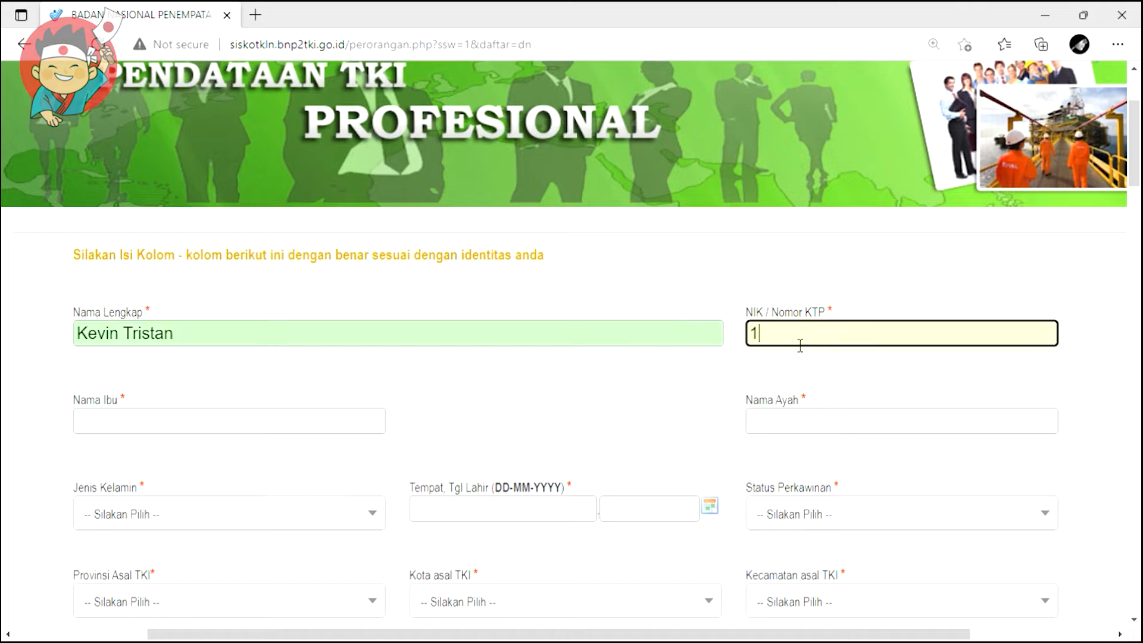
text(23456789)
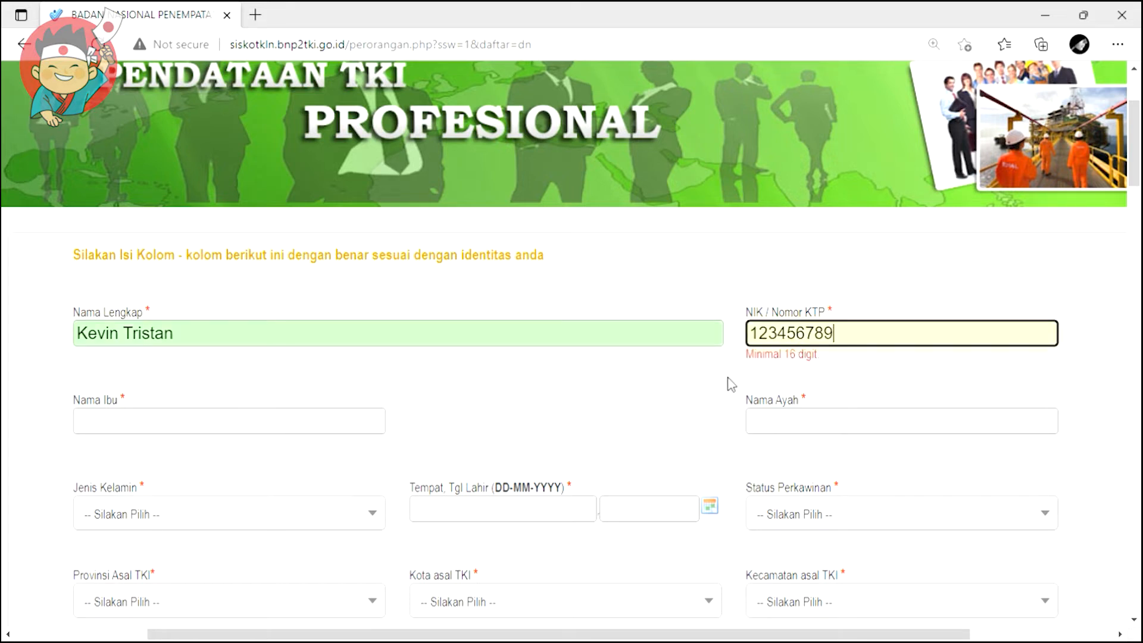
click(528, 381)
Fill in the mother's name under Nama Ibu and the father's name under Nama Ayah.
click(179, 427)
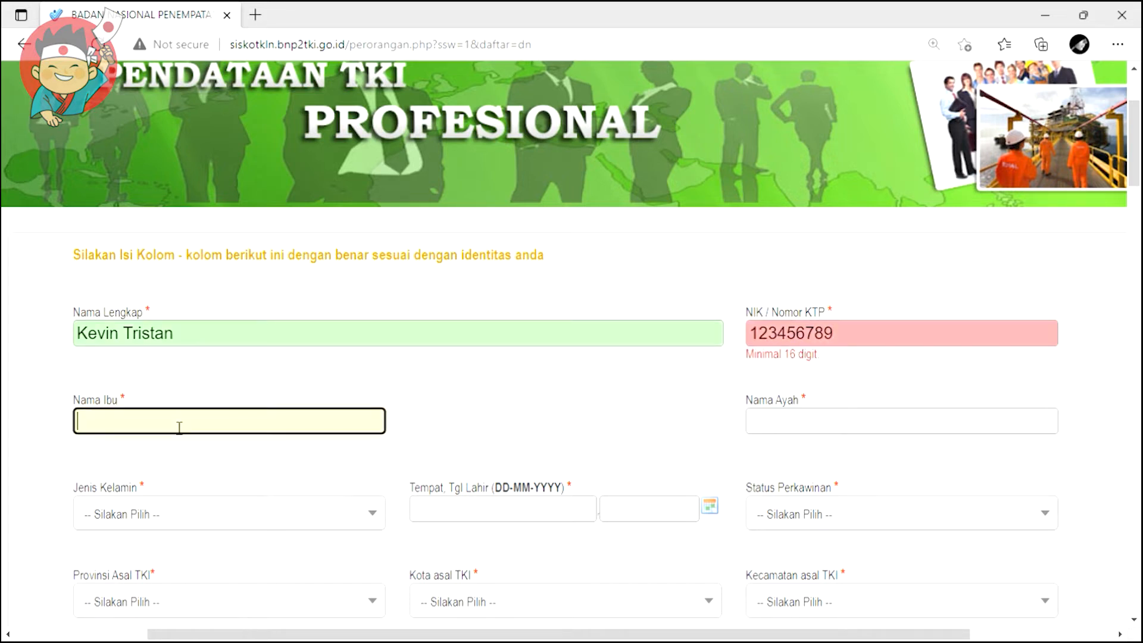
text(Ibu Kevin)
key(Tab)
text(Ayah Ke)
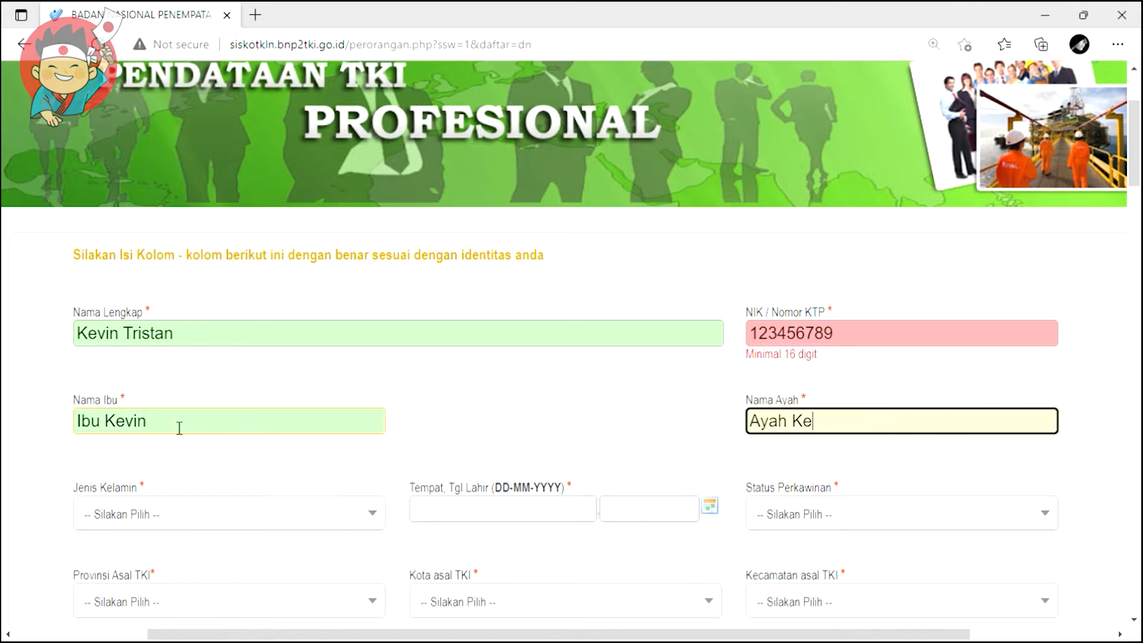
Set the applicant's gender (Jenis Kelamin) to Laki-laki.
scroll(143, 405, down, 3)
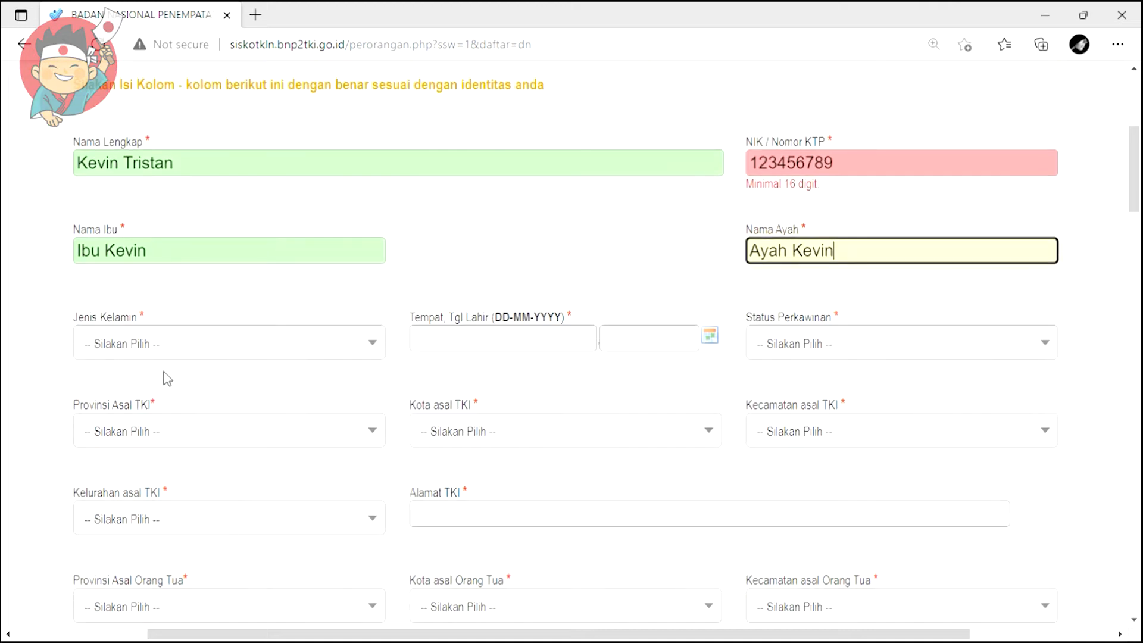
click(182, 351)
click(133, 476)
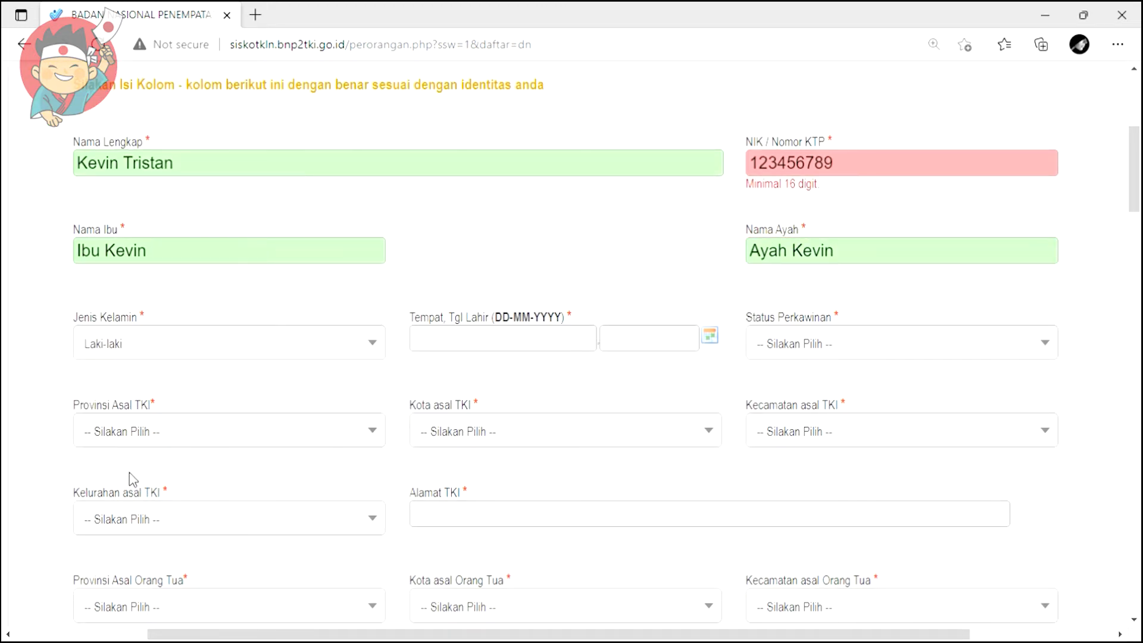
Enter Jakarta as the birthplace with the date of birth, and set the marital status to Belum Kawin.
click(465, 349)
text(Jakarta)
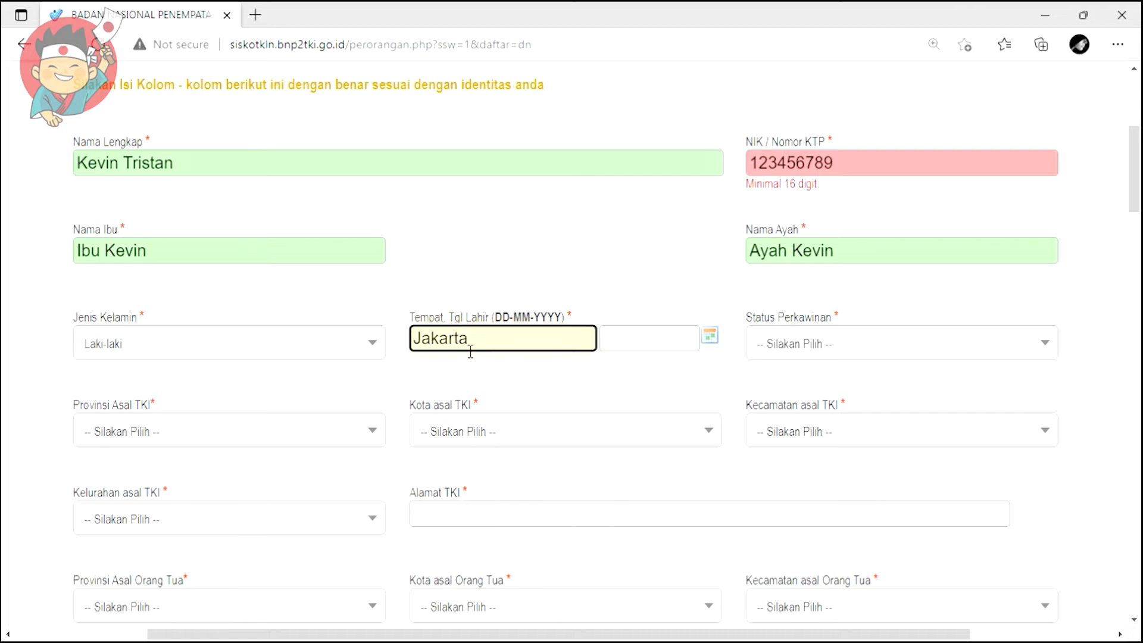
key(Tab)
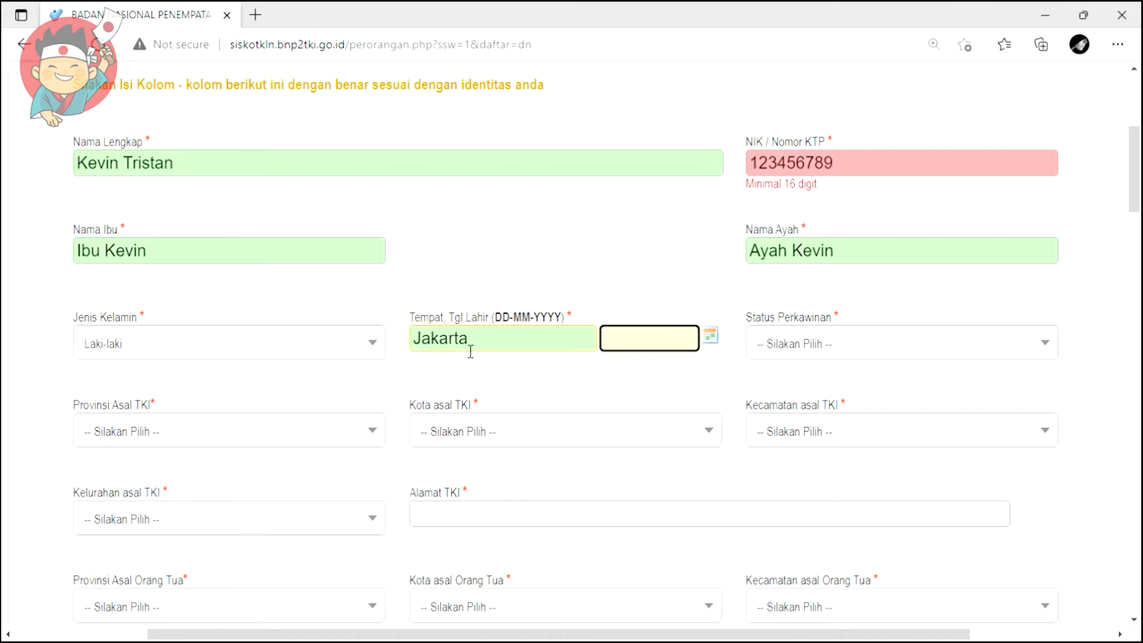
text(01-01-1990)
key(Tab)
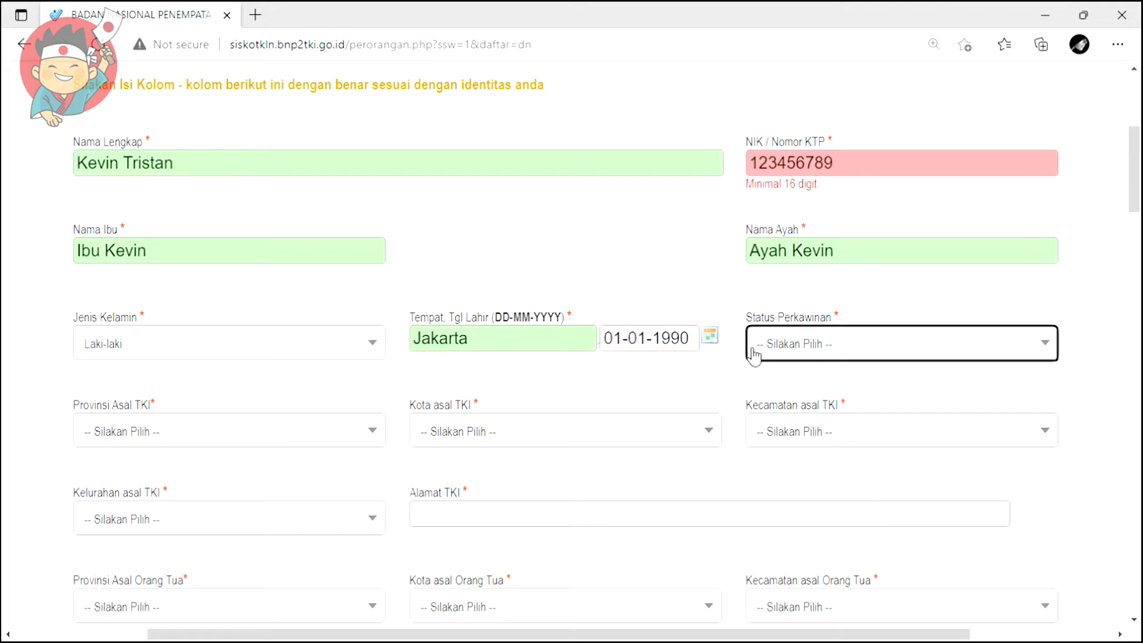
click(804, 344)
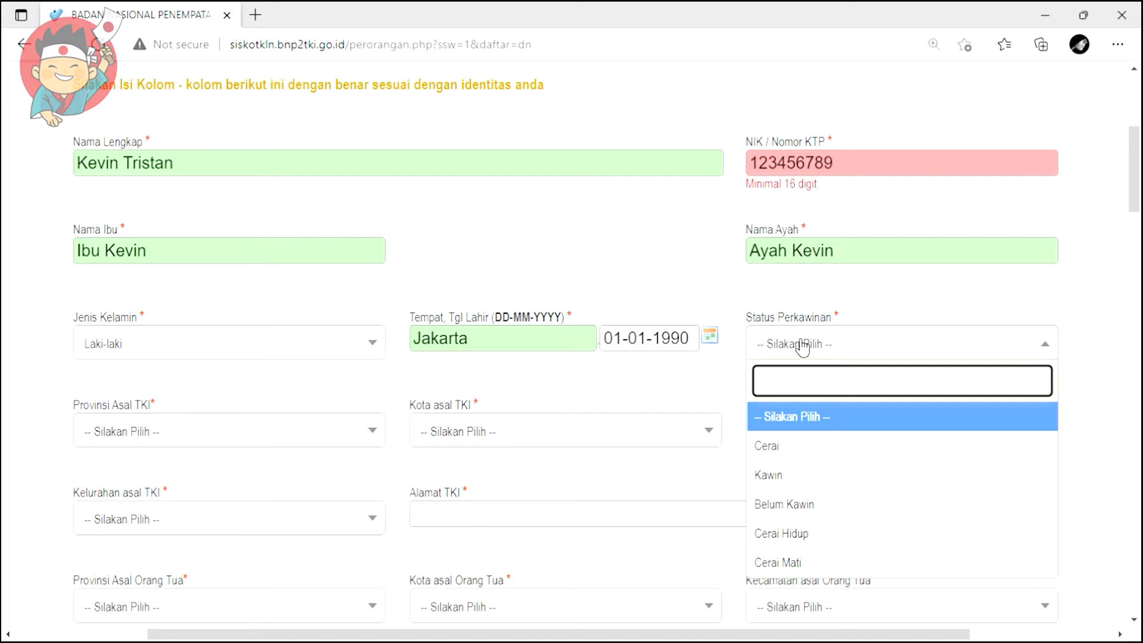
click(795, 504)
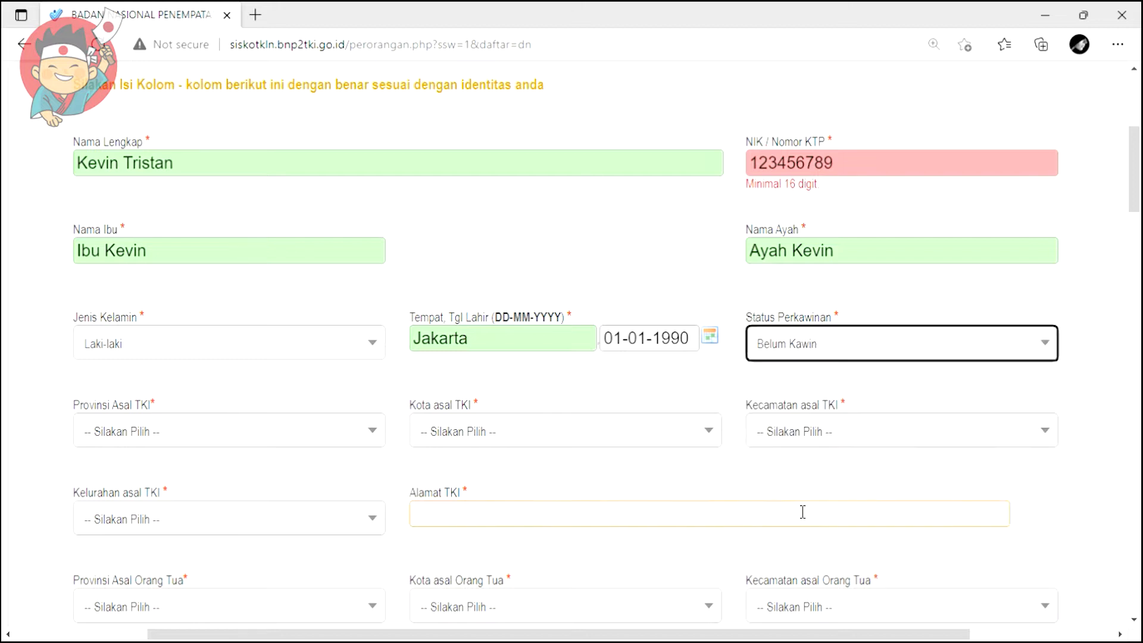
Set the applicant's home province (Provinsi Asal TKI) to DKI JAKARTA.
scroll(329, 378, down, 1)
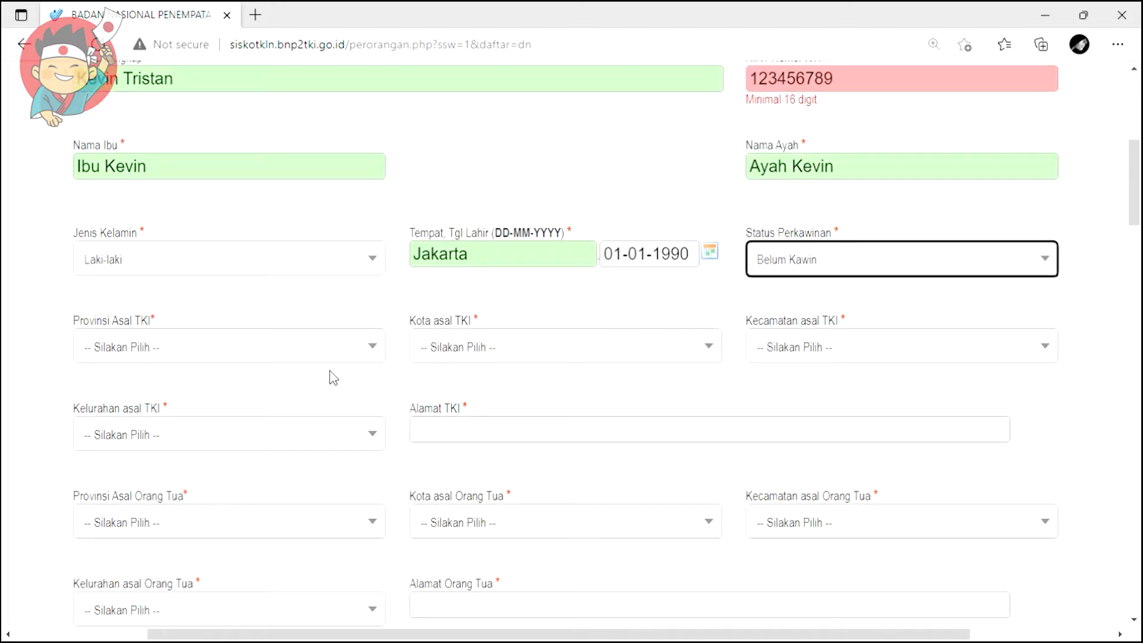
click(262, 362)
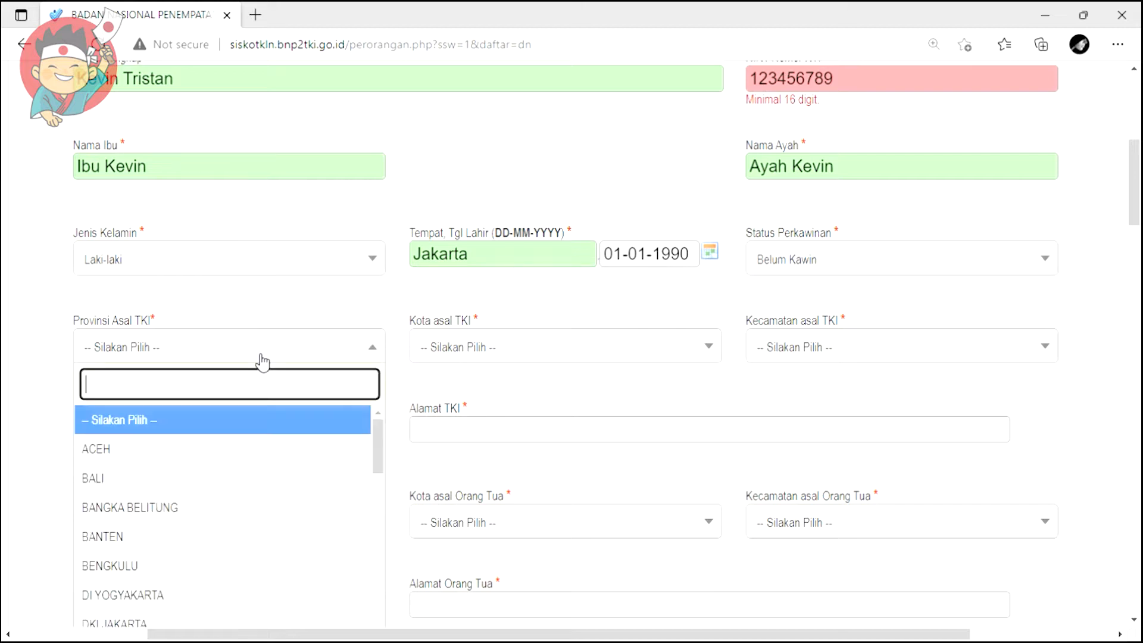
scroll(196, 476, down, 1)
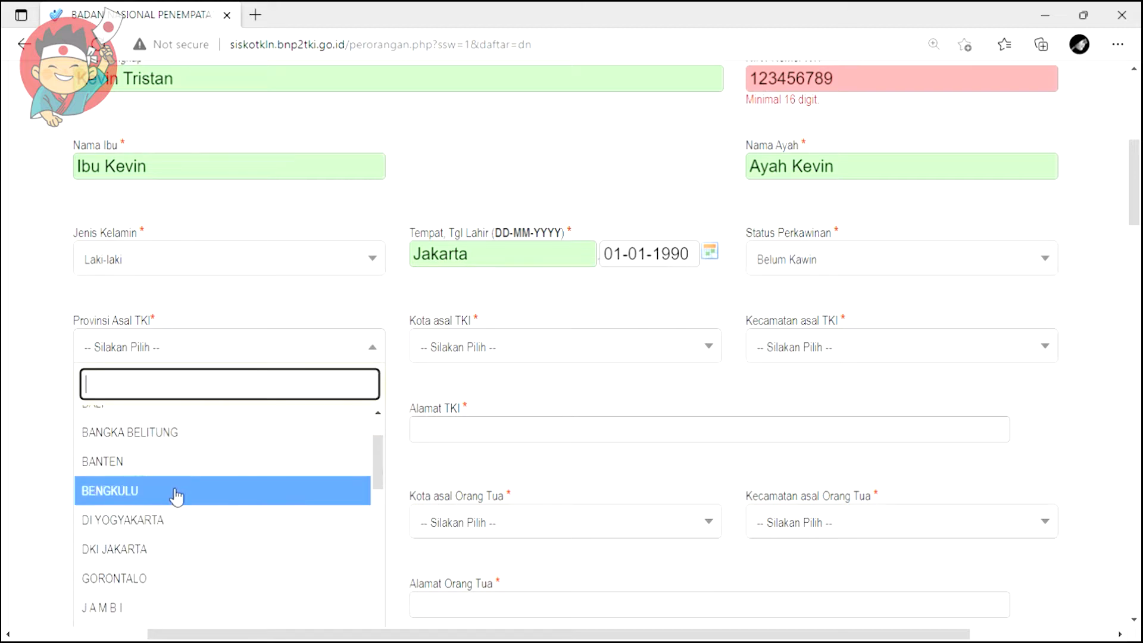
click(140, 560)
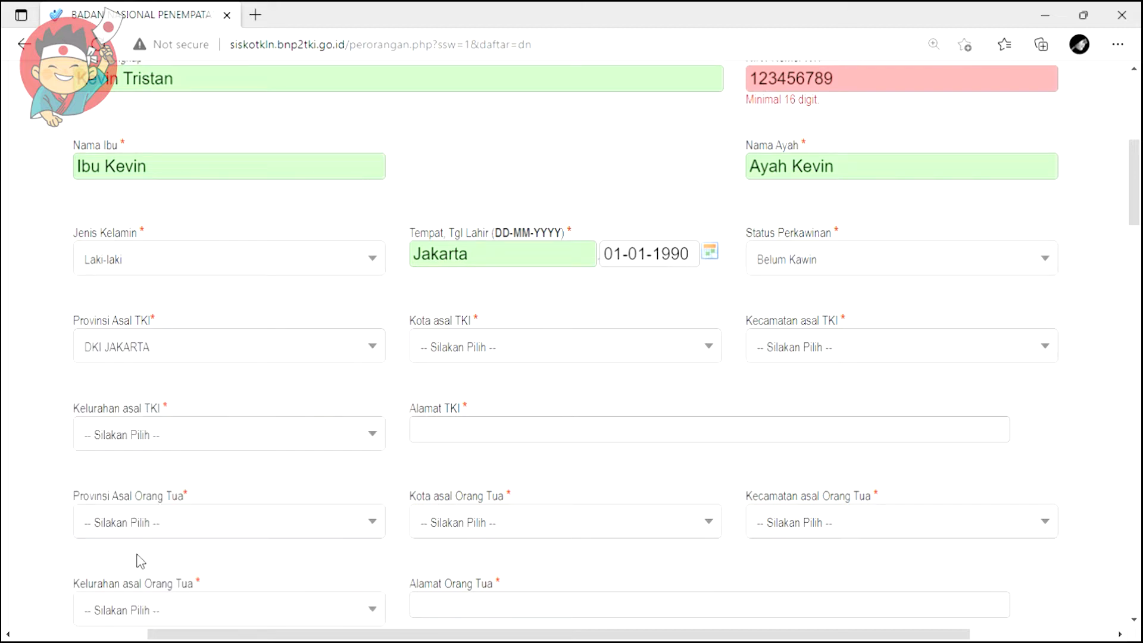
click(373, 349)
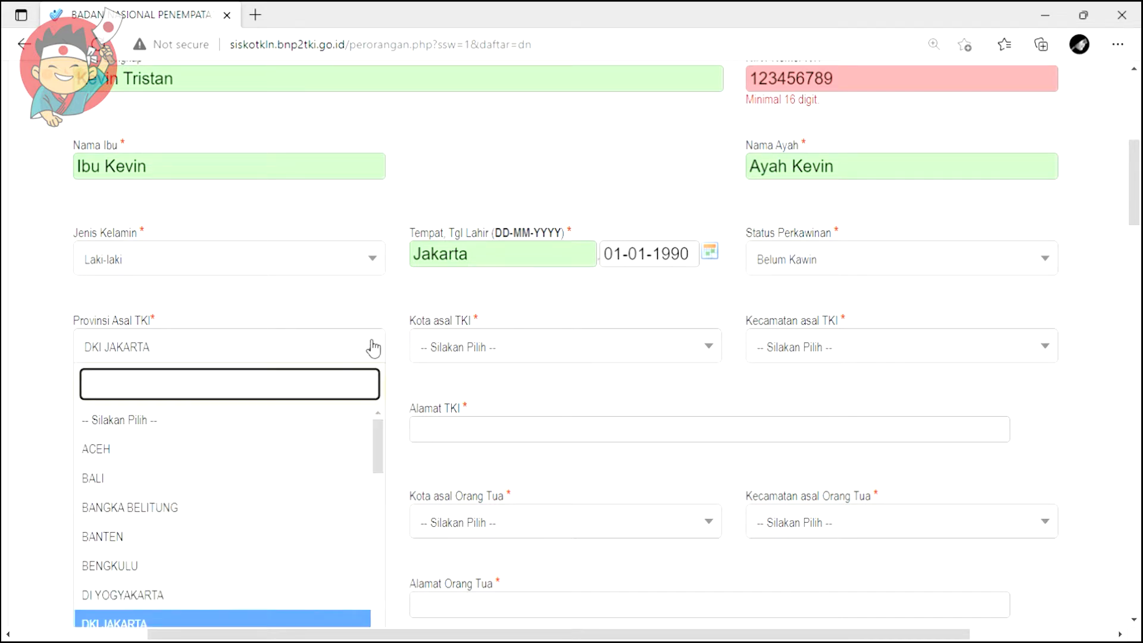
scroll(251, 505, down, 1)
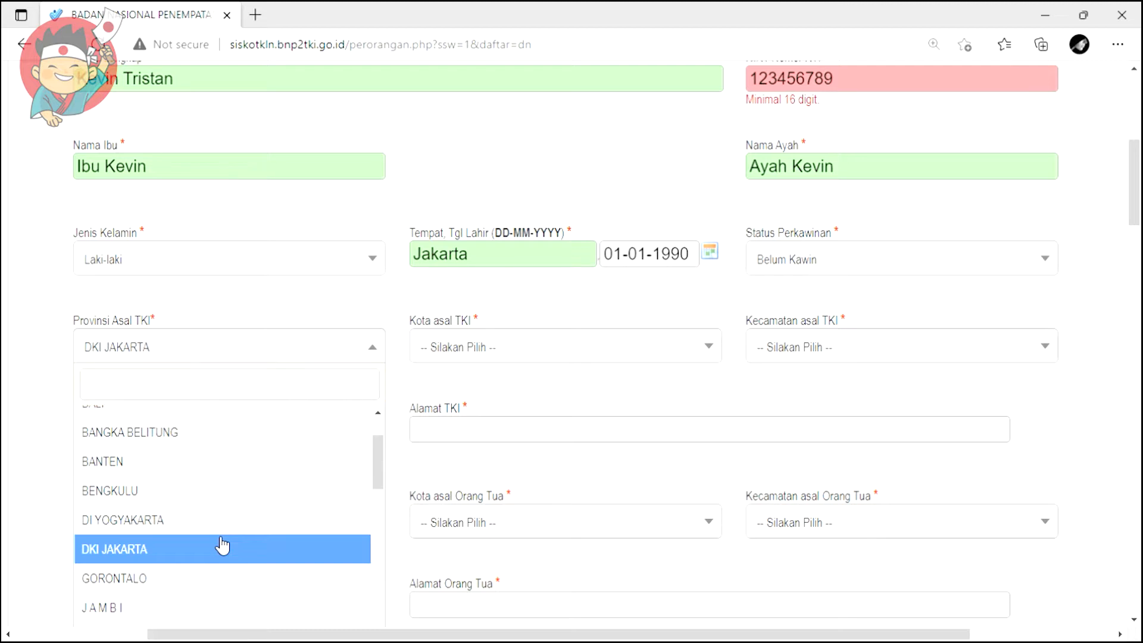
click(222, 545)
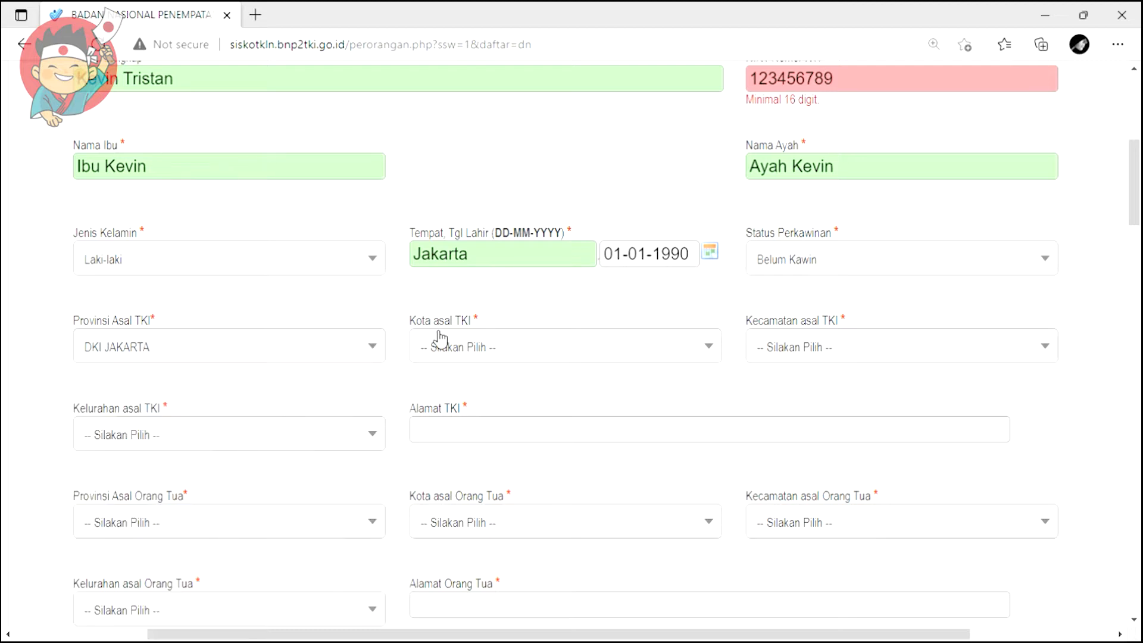
Set the applicant's home city to JAKARTA PUSAT and the district (Kecamatan asal TKI) to TANAH ABANG.
click(475, 351)
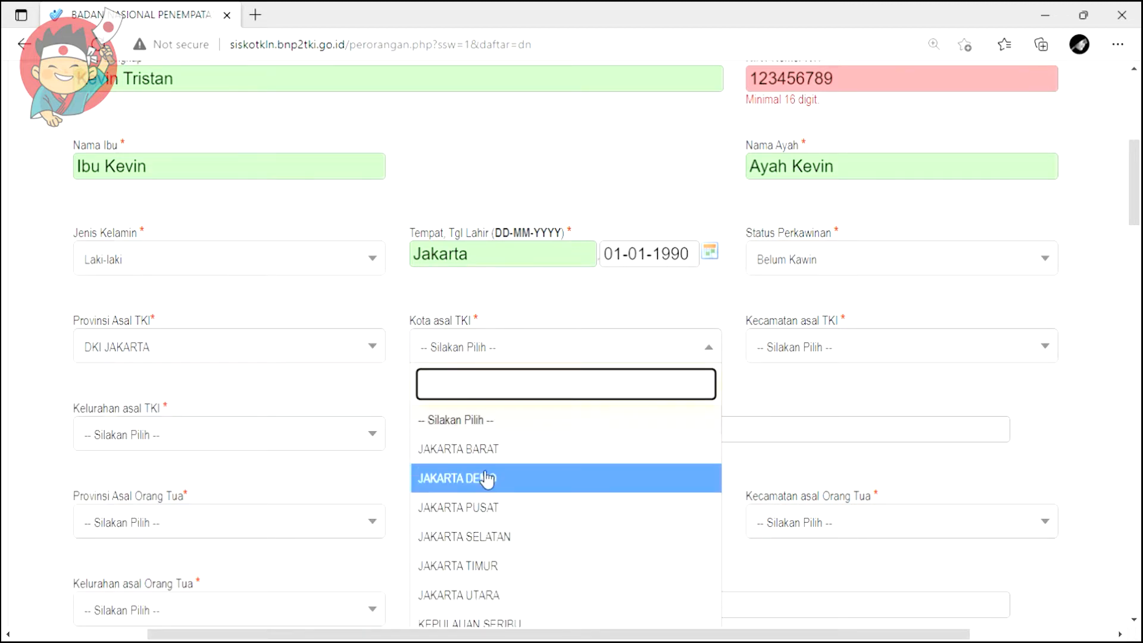
click(487, 507)
click(783, 356)
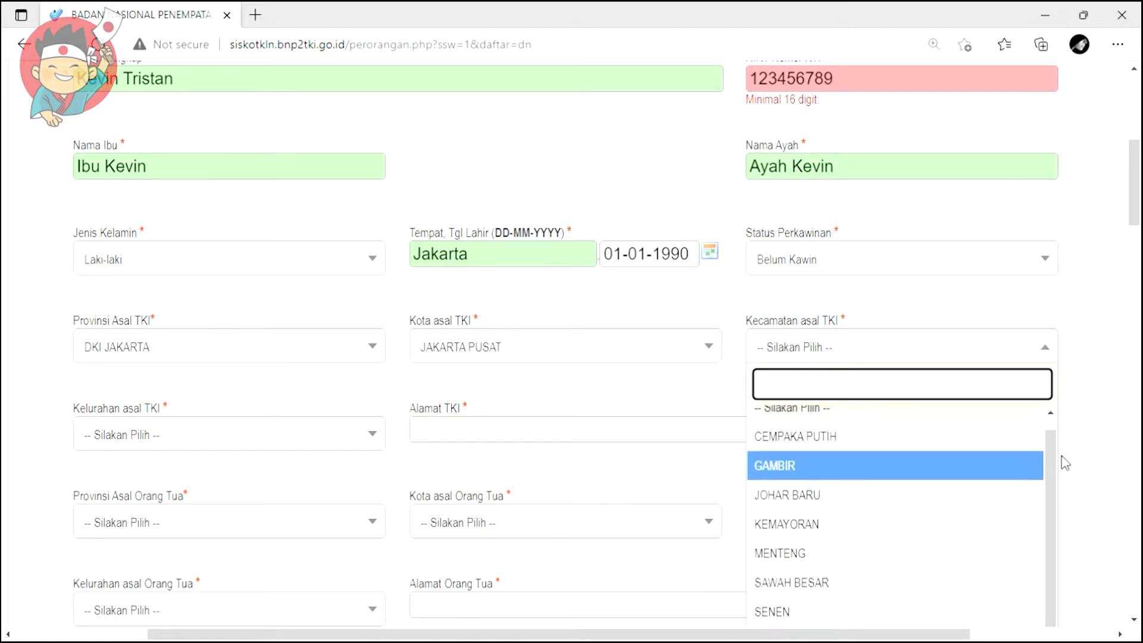
scroll(1061, 462, down, 3)
click(871, 470)
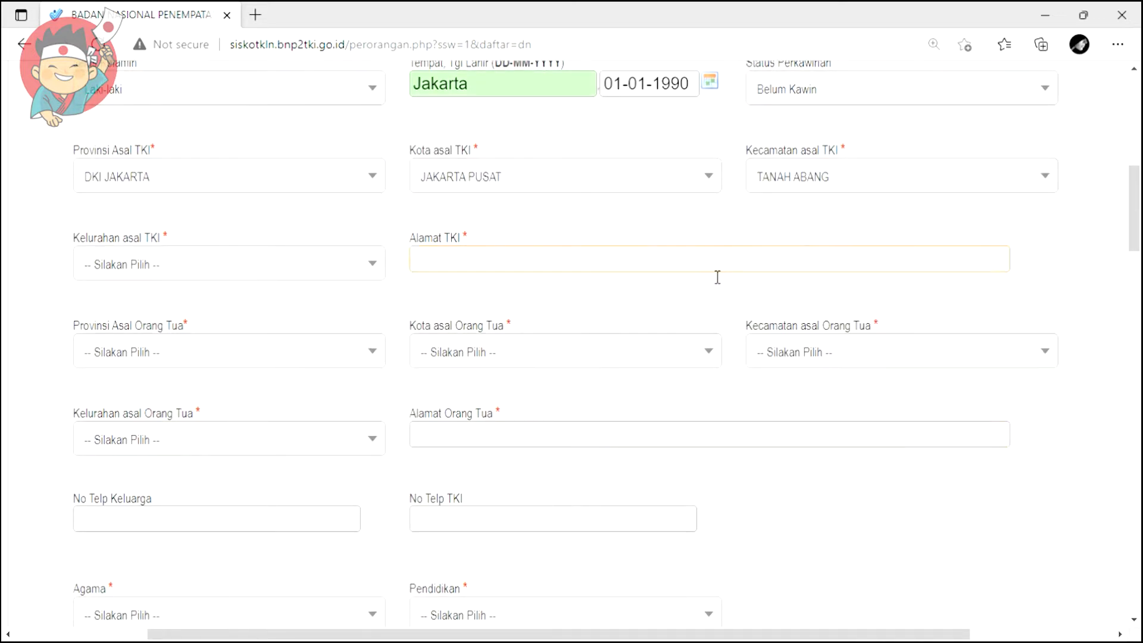
Set the applicant's home subdistrict (Kelurahan asal TKI) to PETAMBURAN.
scroll(332, 373, up, 1)
click(302, 360)
scroll(403, 343, down, 1)
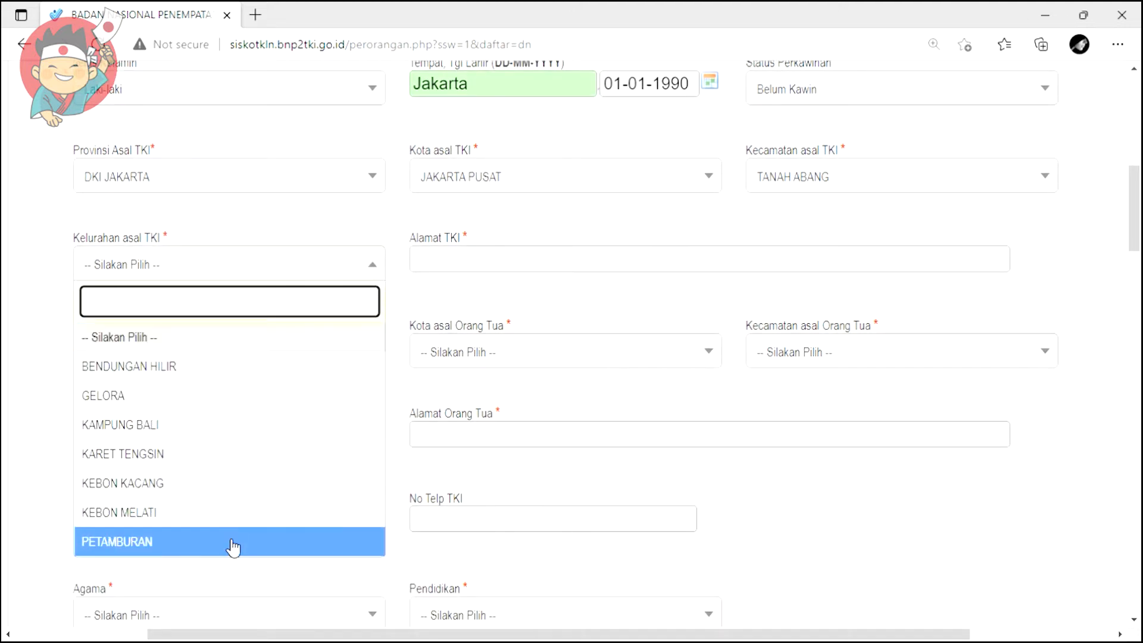
click(186, 545)
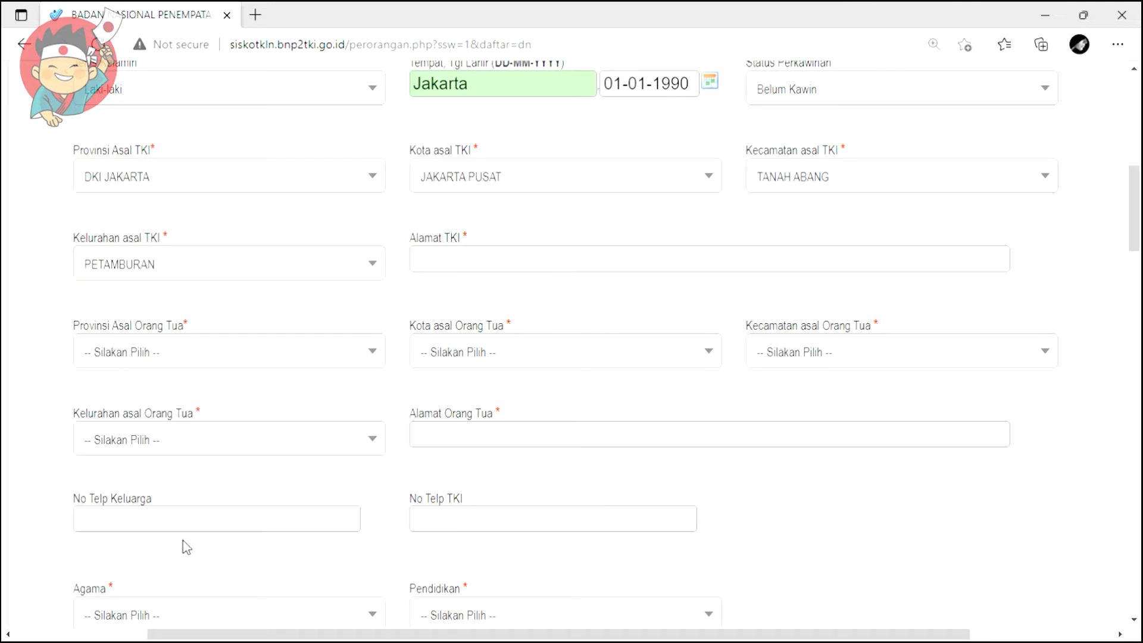
Fill in the applicant's home address under Alamat TKI.
click(519, 262)
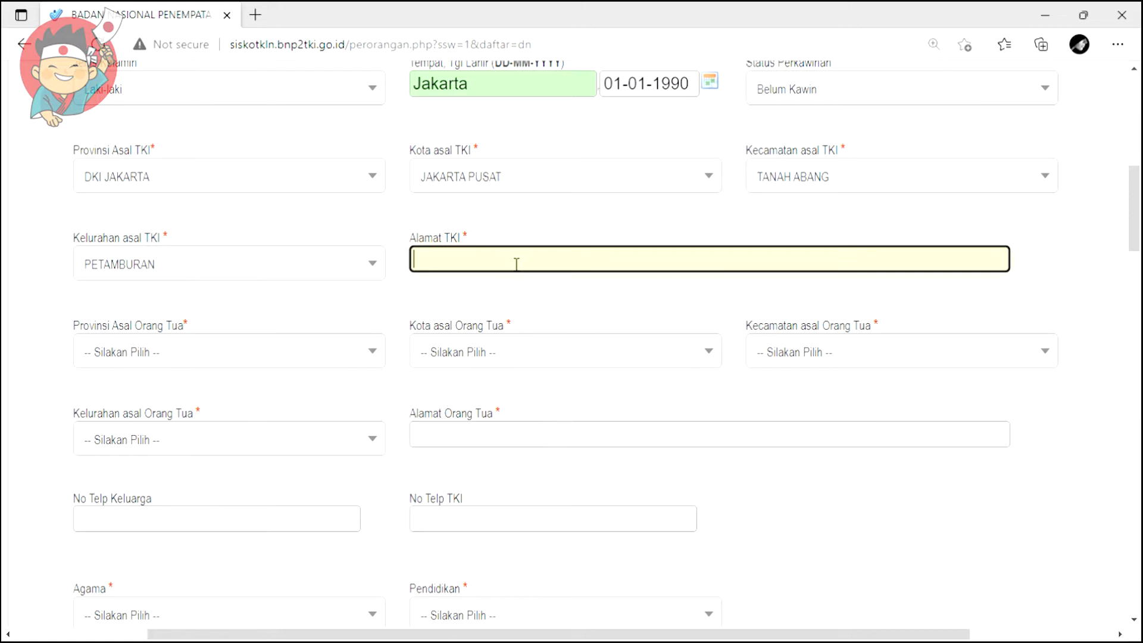
text(Rumah Kevin)
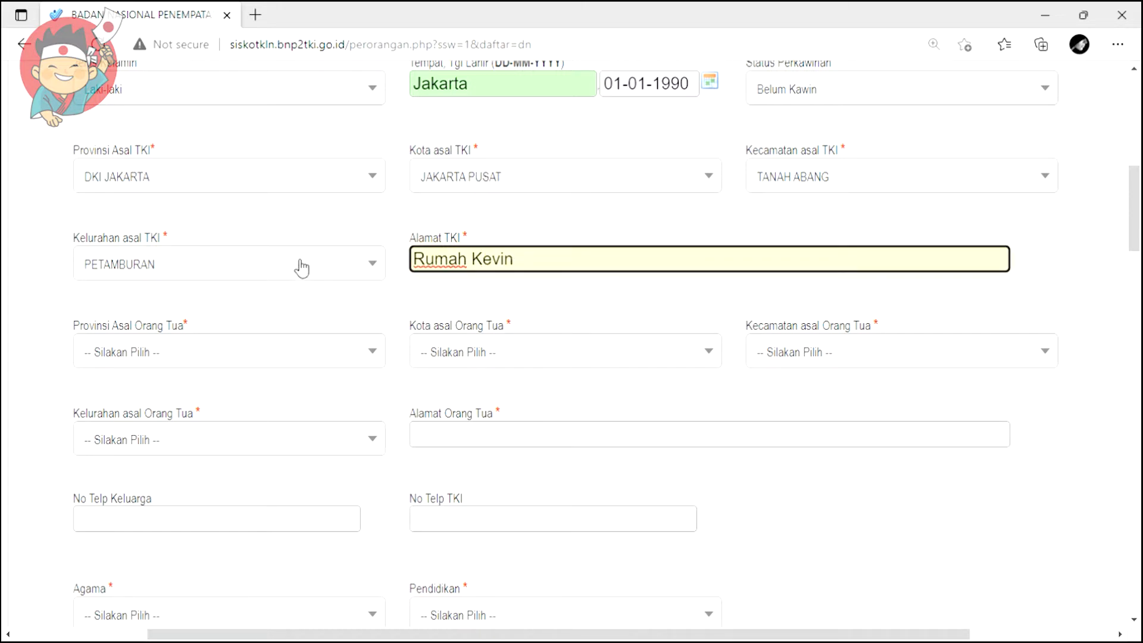
click(306, 314)
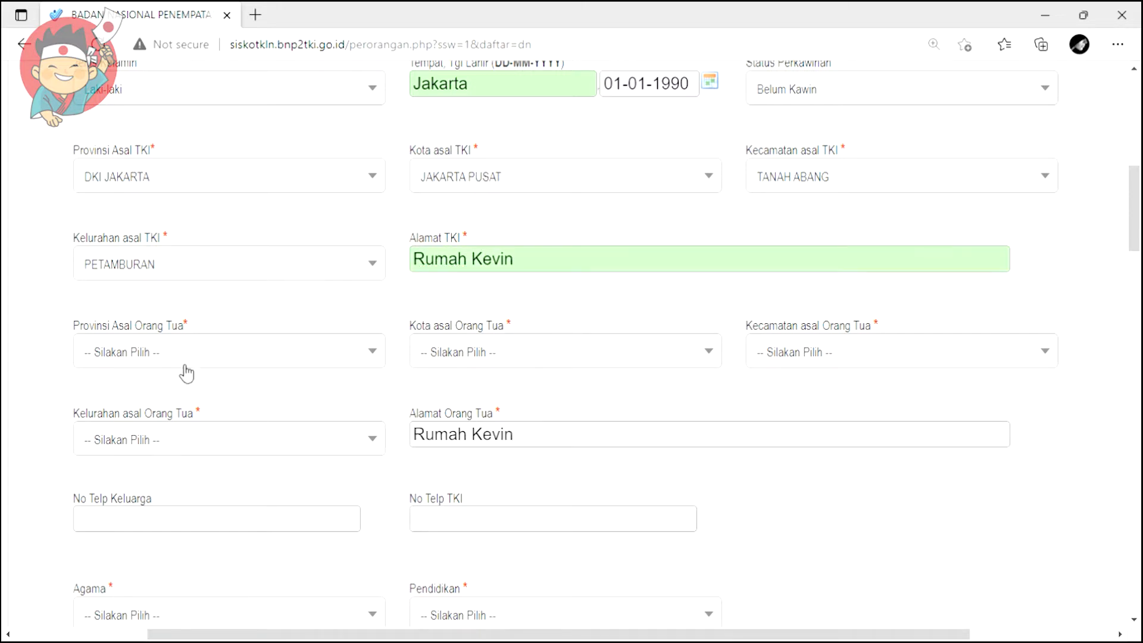
Set the parents' home province to DKI JAKARTA and their city to JAKARTA PUSAT.
scroll(306, 317, down, 3)
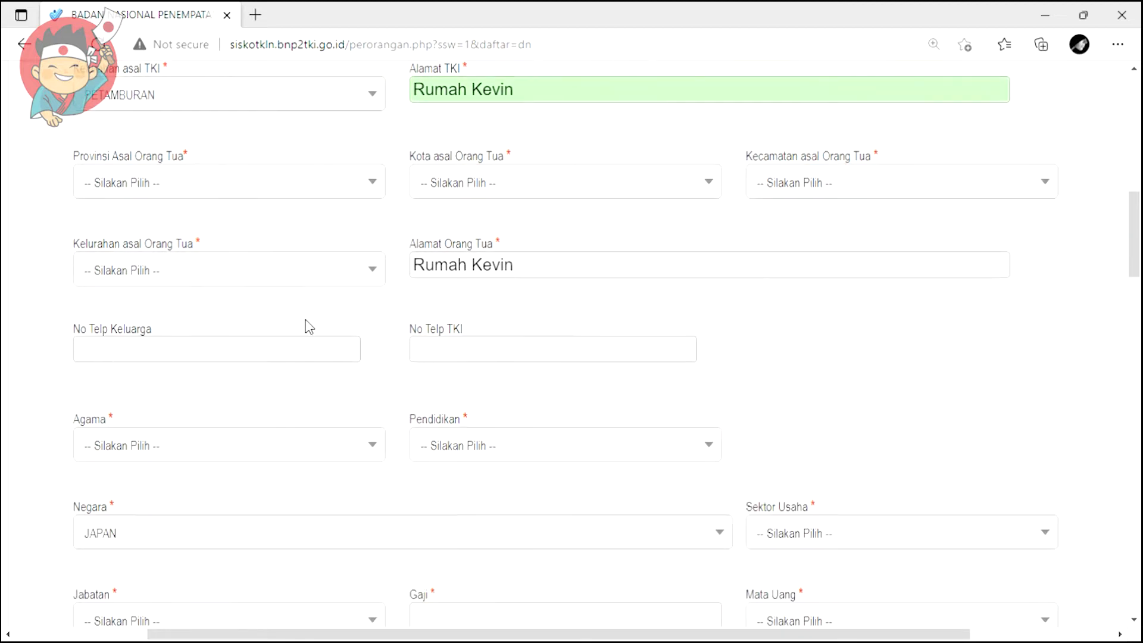
click(241, 190)
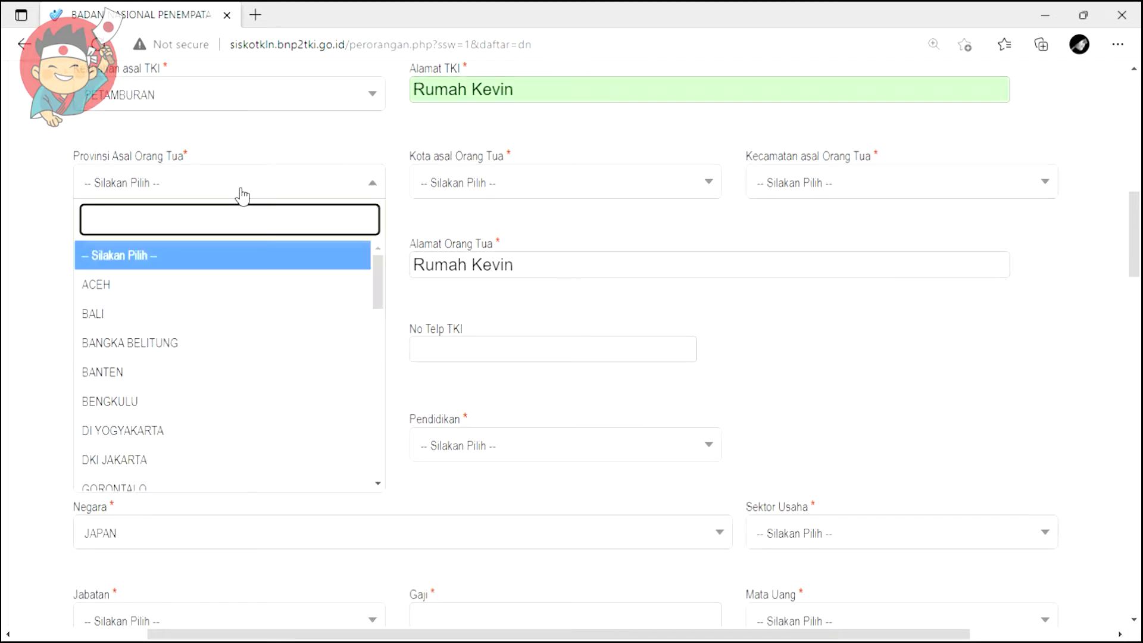
click(173, 468)
click(444, 191)
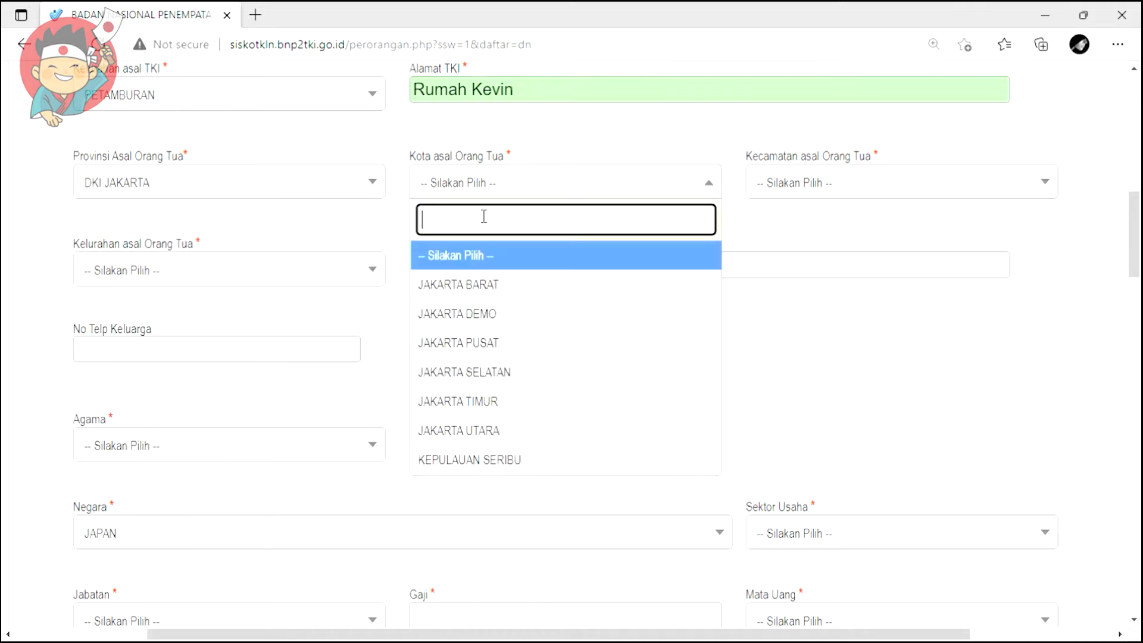
click(473, 342)
Set the parents' district (Kecamatan) to TANAH ABANG and their subdistrict (Kelurahan) to PETAMBURAN.
click(829, 184)
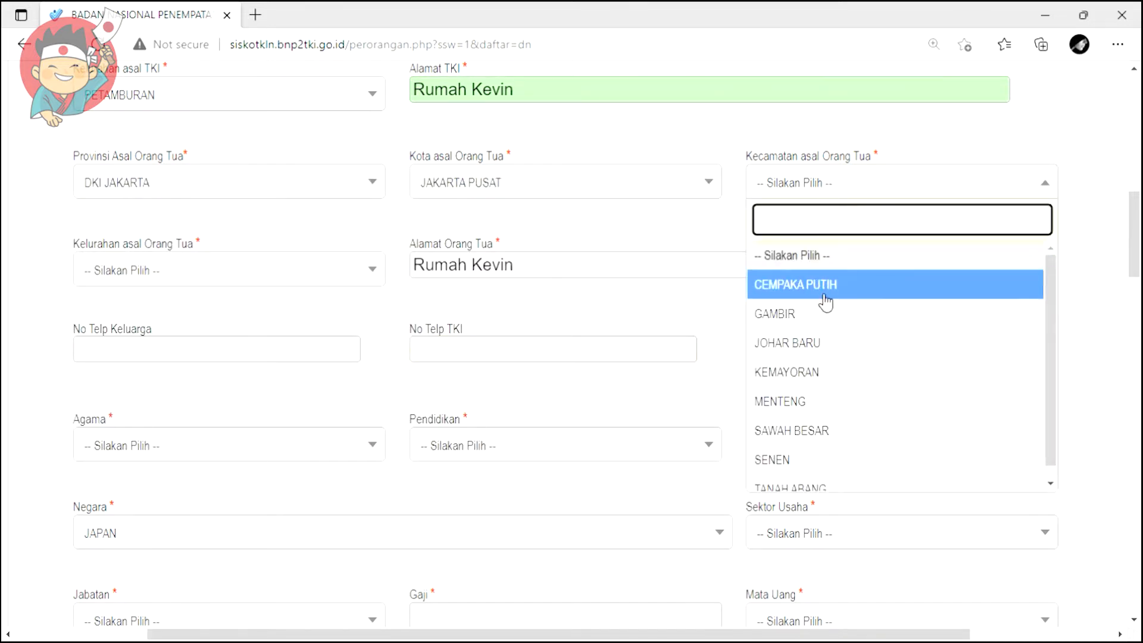
click(792, 483)
click(314, 272)
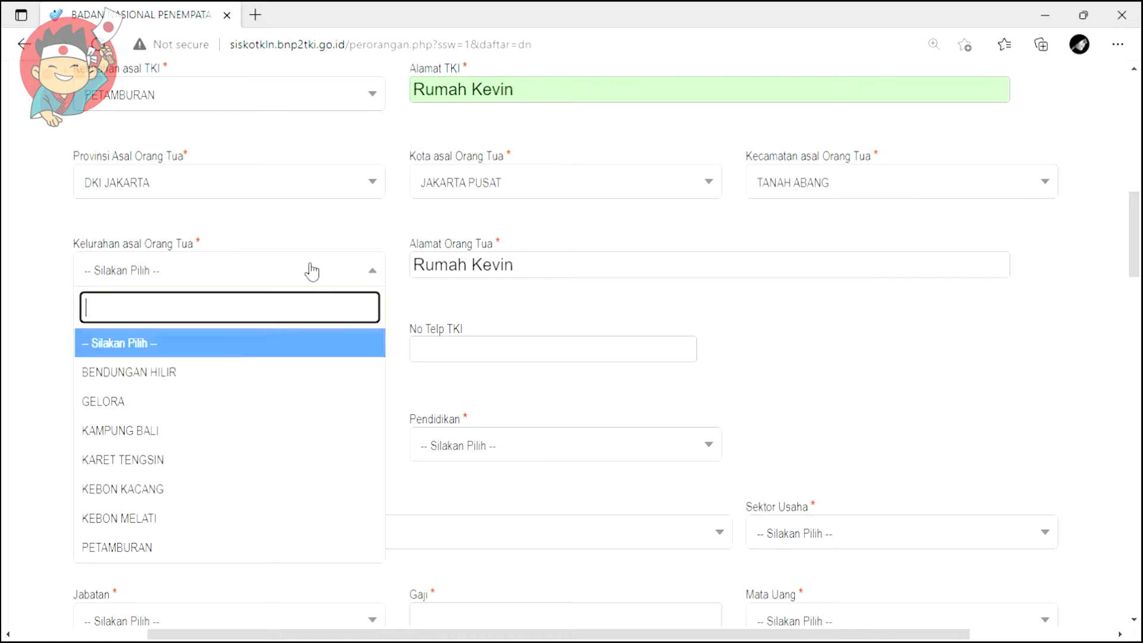
click(179, 548)
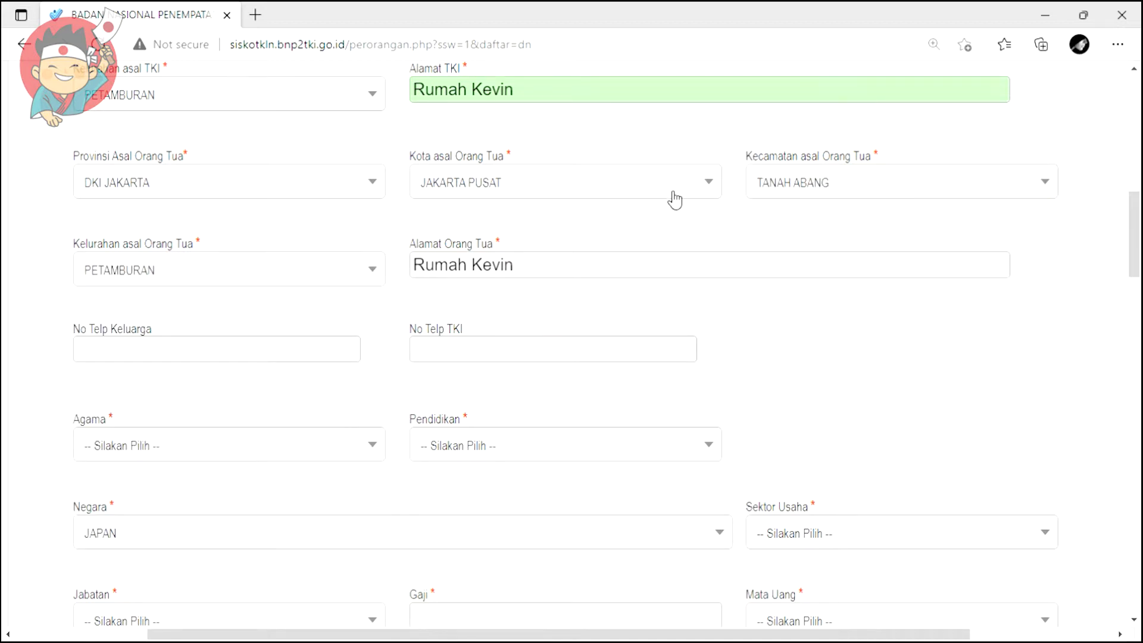
Enter the family's phone number in No Telp Keluarga and the applicant's phone number in No Telp TKI.
scroll(581, 218, down, 1)
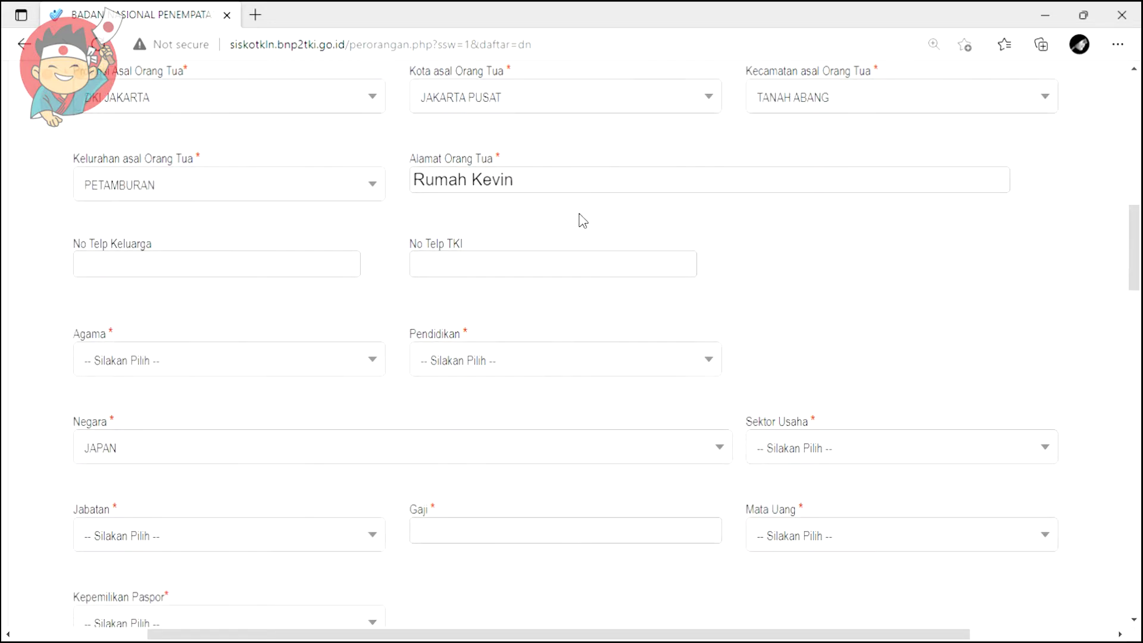
click(288, 262)
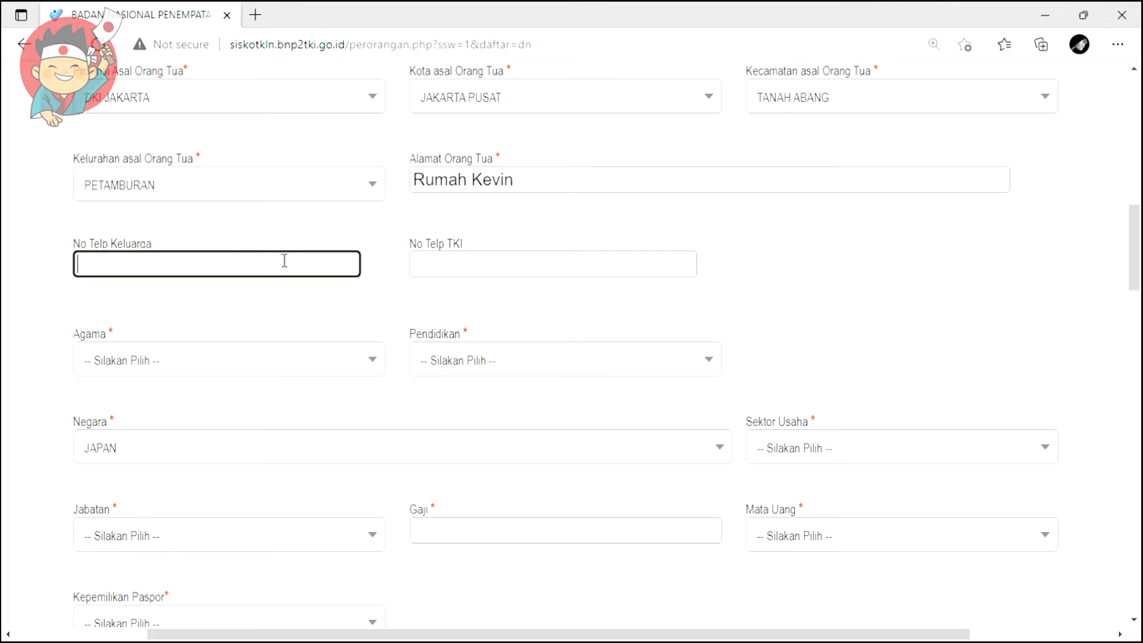
text(21345678)
key(Tab)
text(12345)
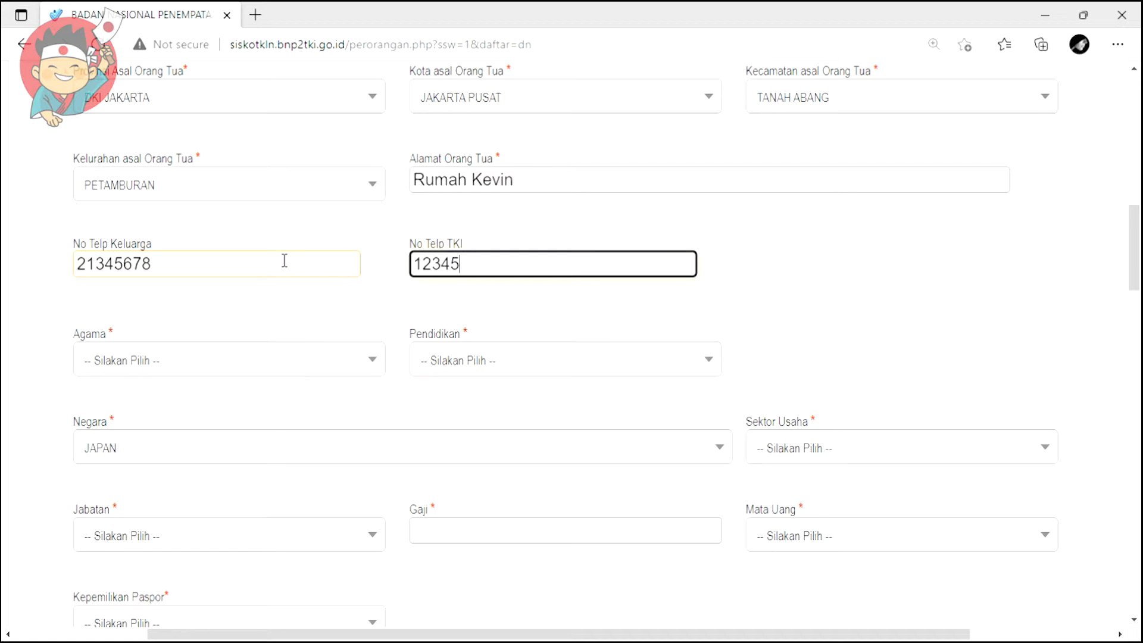
Complete the applicant's phone number in No Telp TKI and set the religion (Agama) to Protestan.
text(67)
click(285, 317)
scroll(285, 317, down, 3)
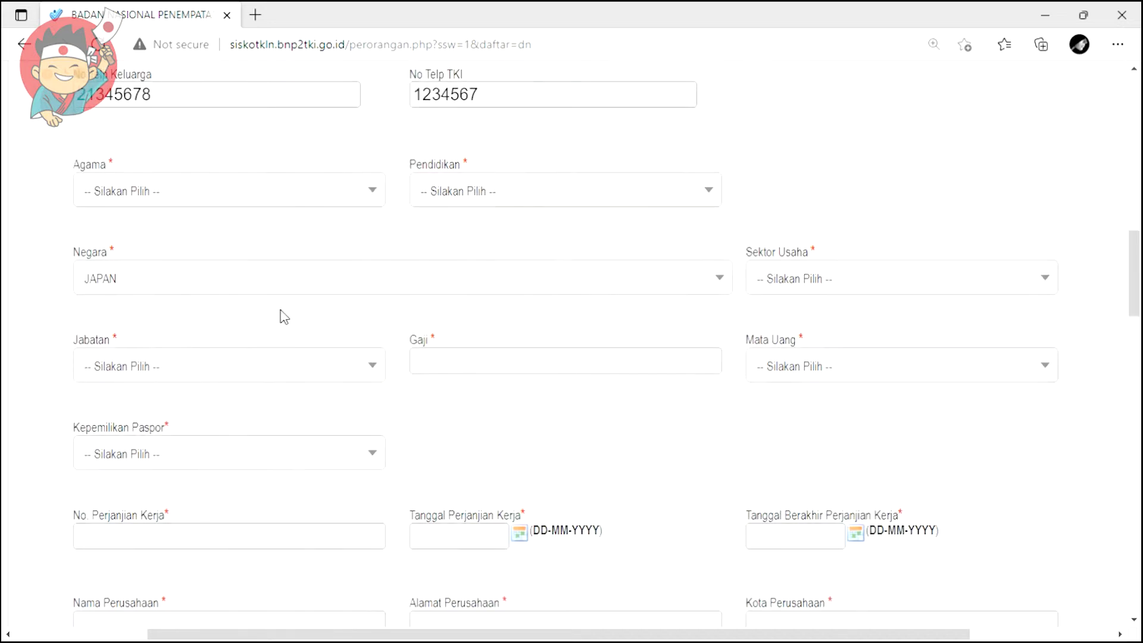
click(202, 200)
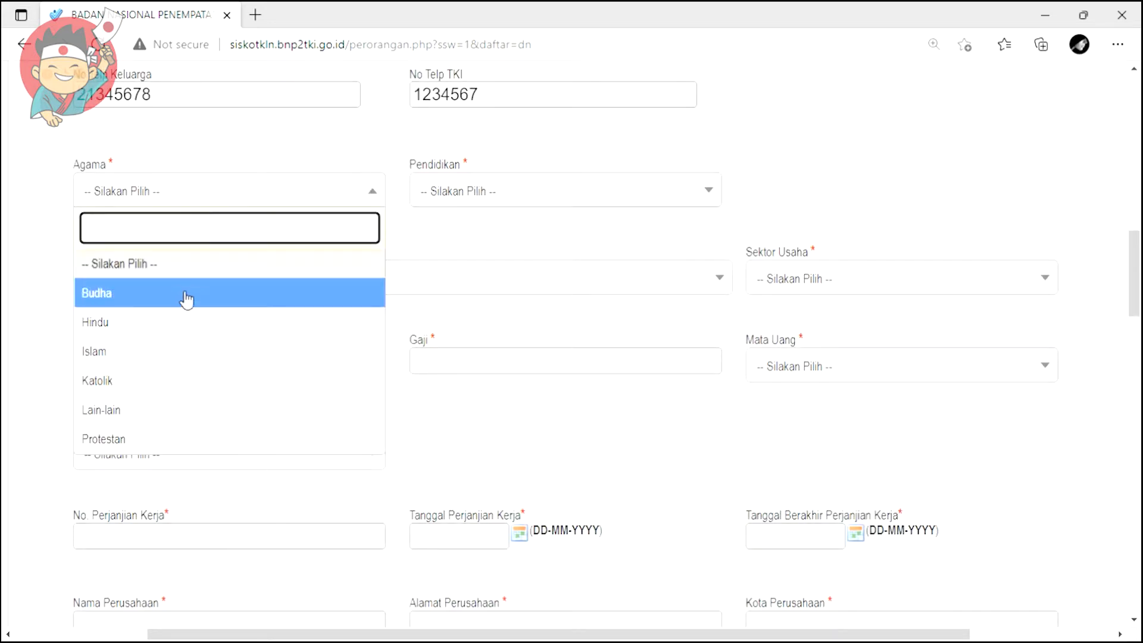
click(154, 443)
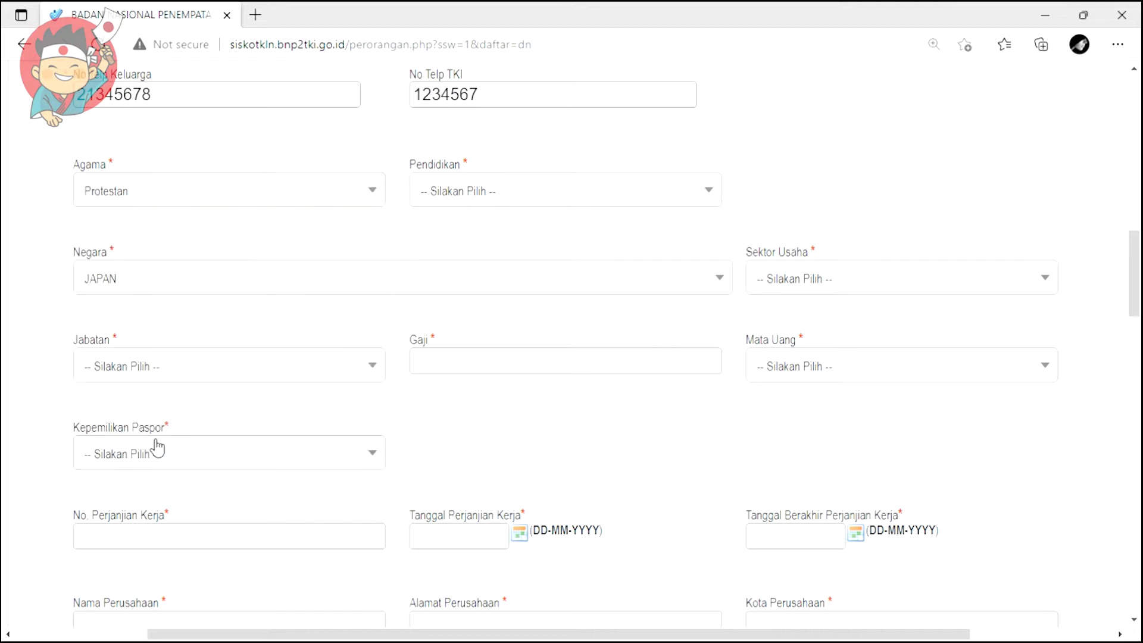
Set the applicant's education level (Pendidikan) to Sarjana.
click(493, 200)
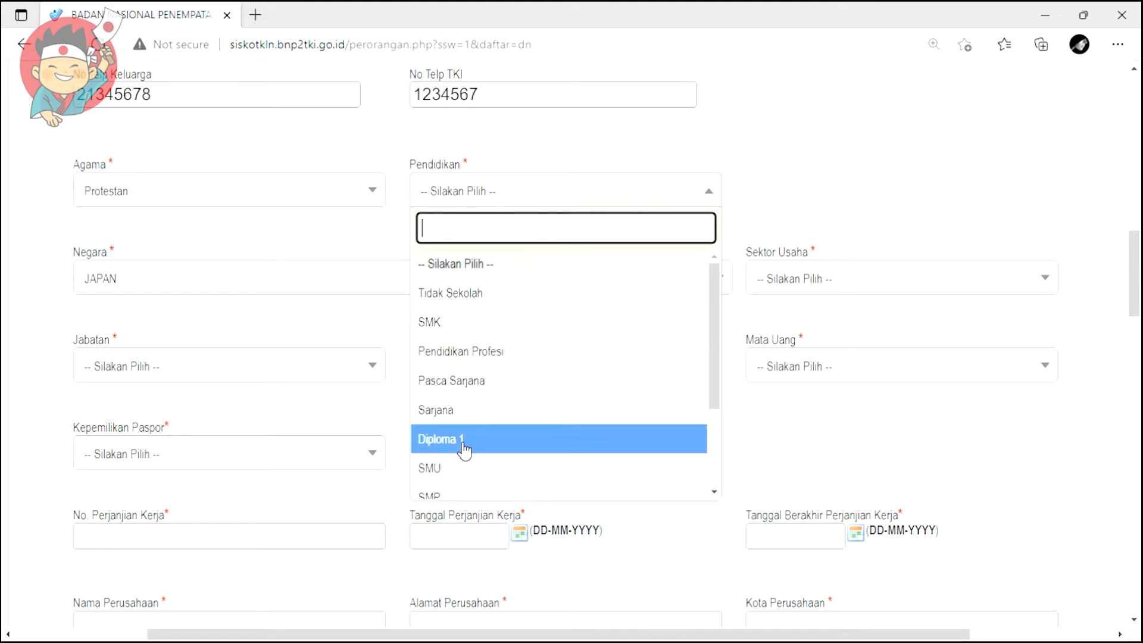
scroll(462, 428, down, 2)
scroll(463, 425, down, 1)
scroll(462, 426, up, 3)
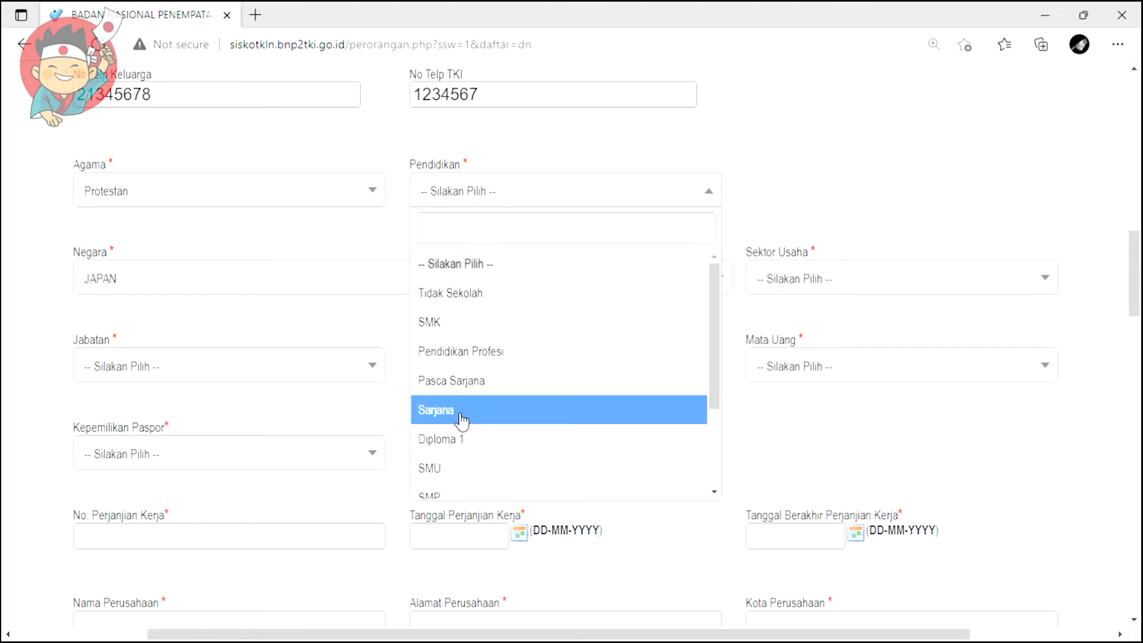
click(459, 417)
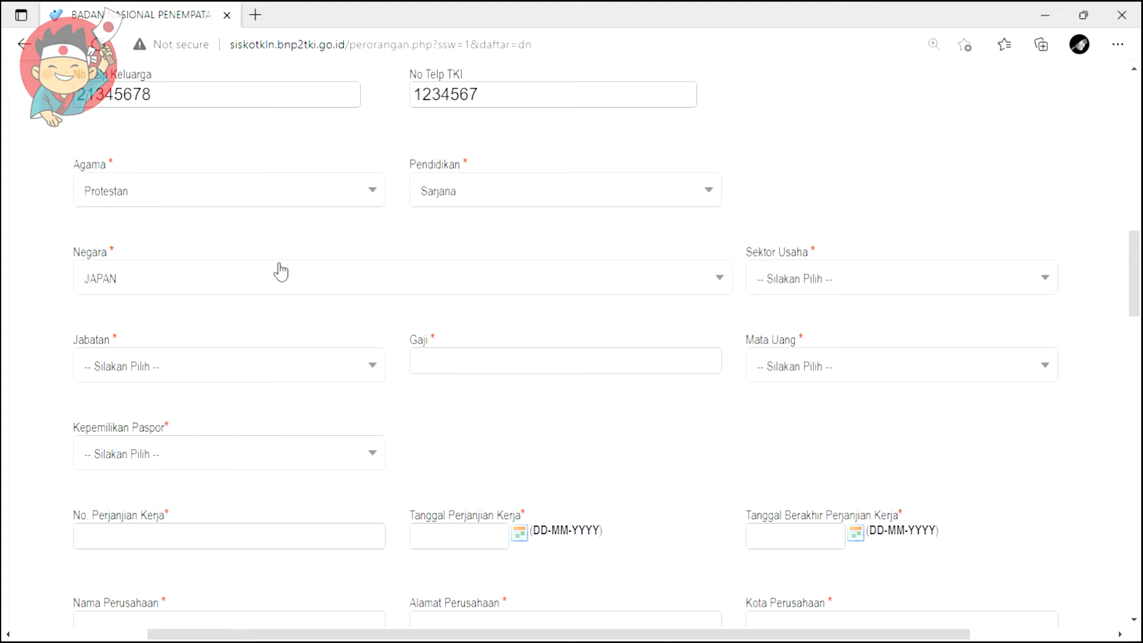
Set the business sector (Sektor Usaha) to Industri Pengolahan.
click(832, 281)
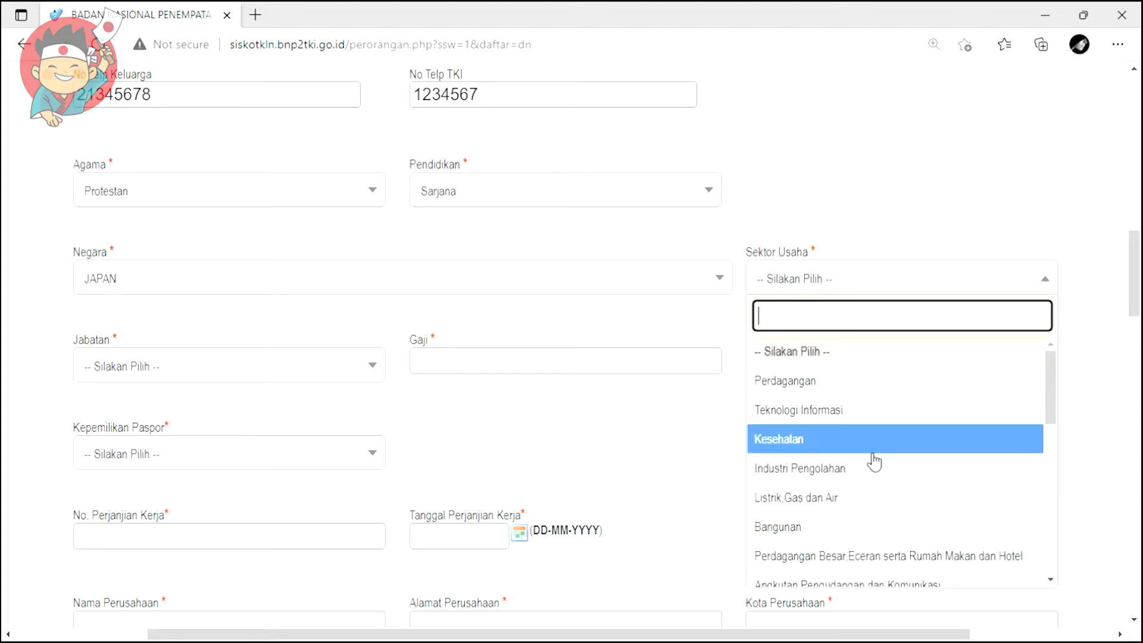
scroll(873, 462, down, 5)
scroll(874, 452, down, 3)
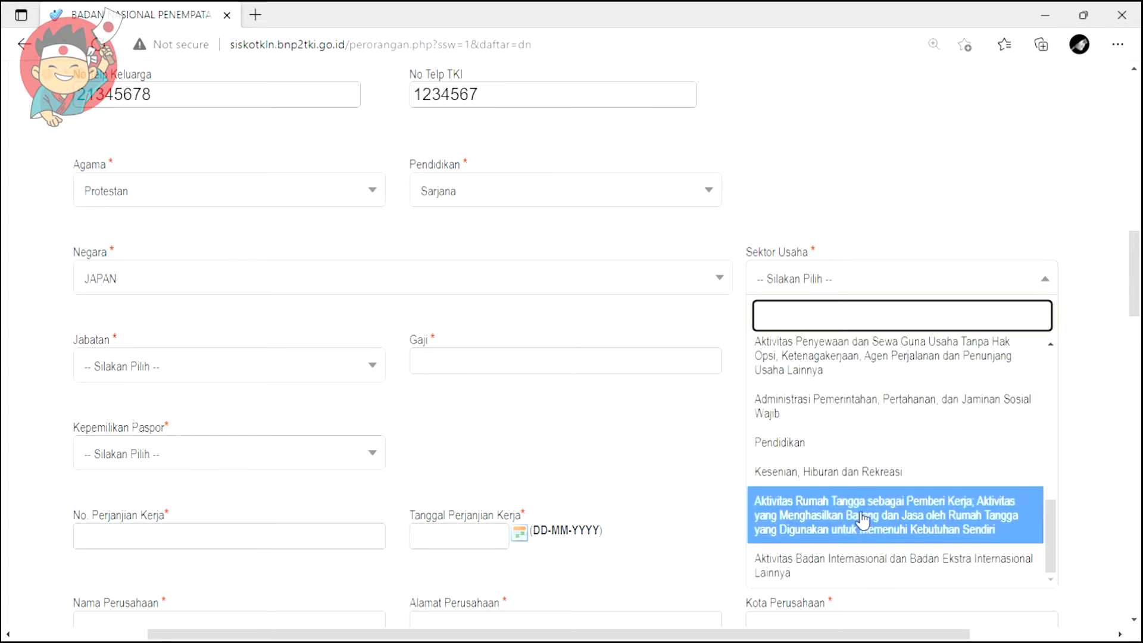
scroll(880, 510, up, 4)
scroll(857, 510, up, 5)
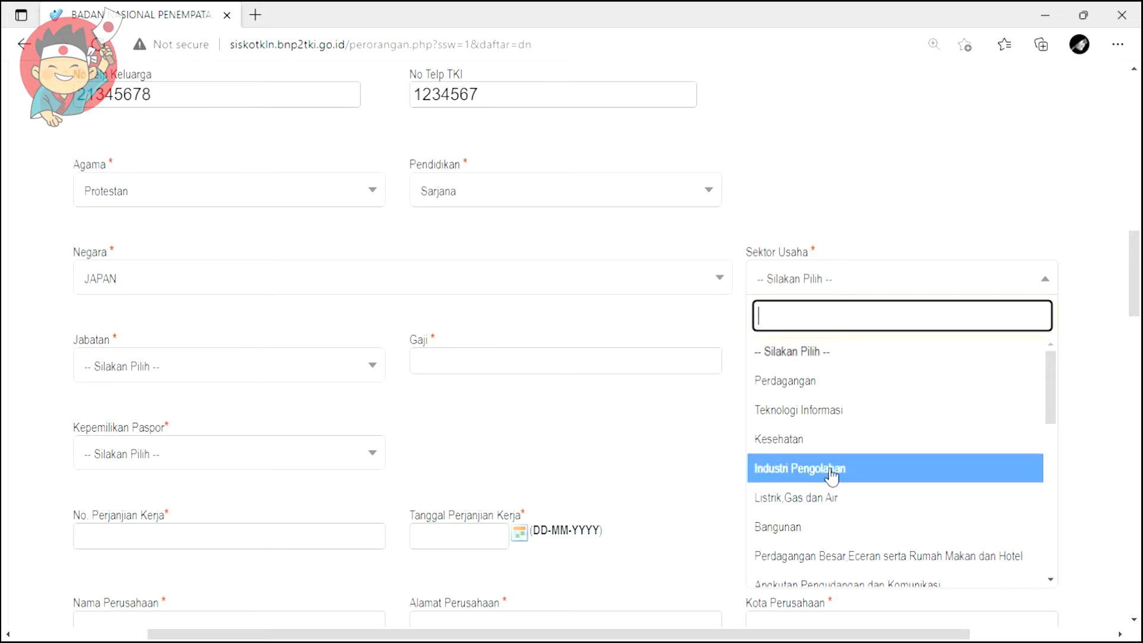
scroll(832, 477, down, 1)
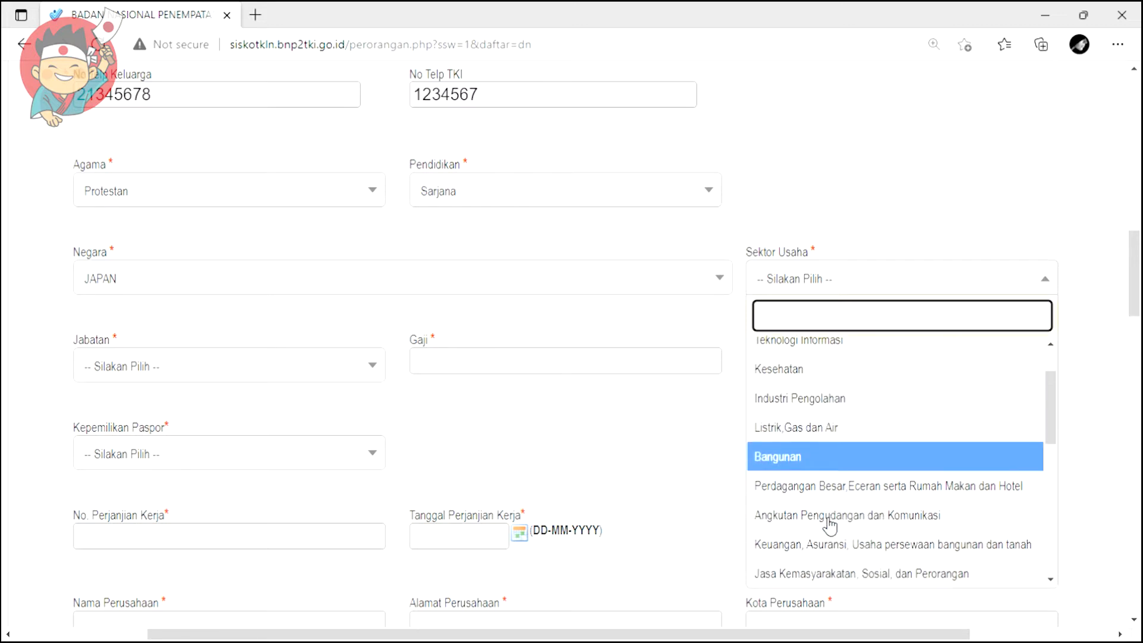
click(822, 396)
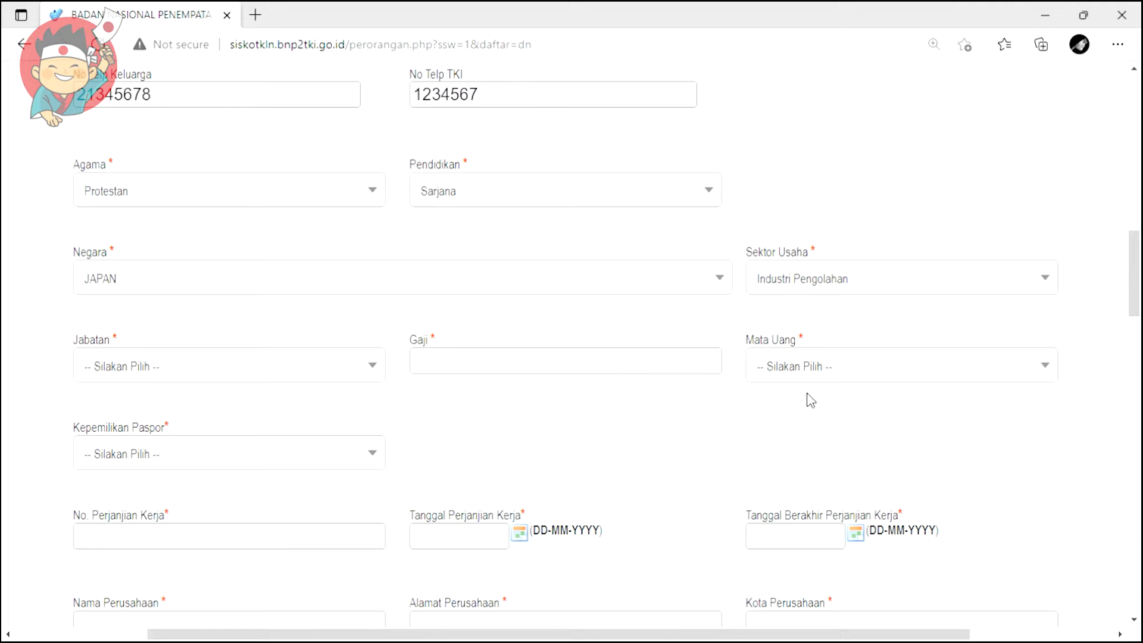
Search the job positions under Jabatan for "factory" and choose Factory Worker.
click(202, 378)
scroll(217, 476, down, 2)
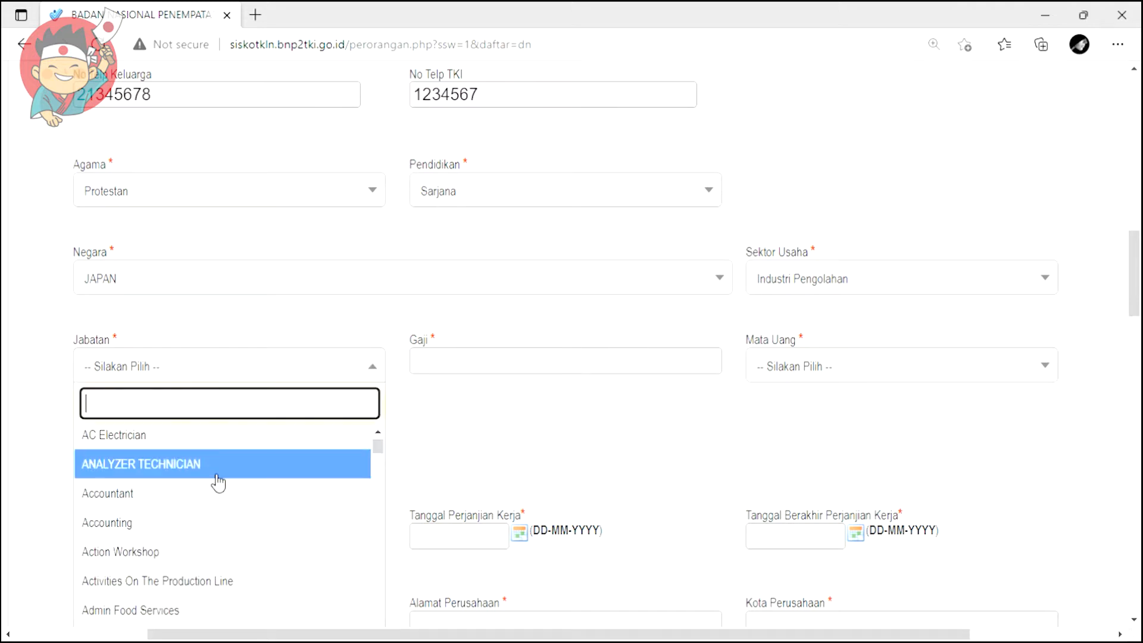
scroll(217, 483, down, 6)
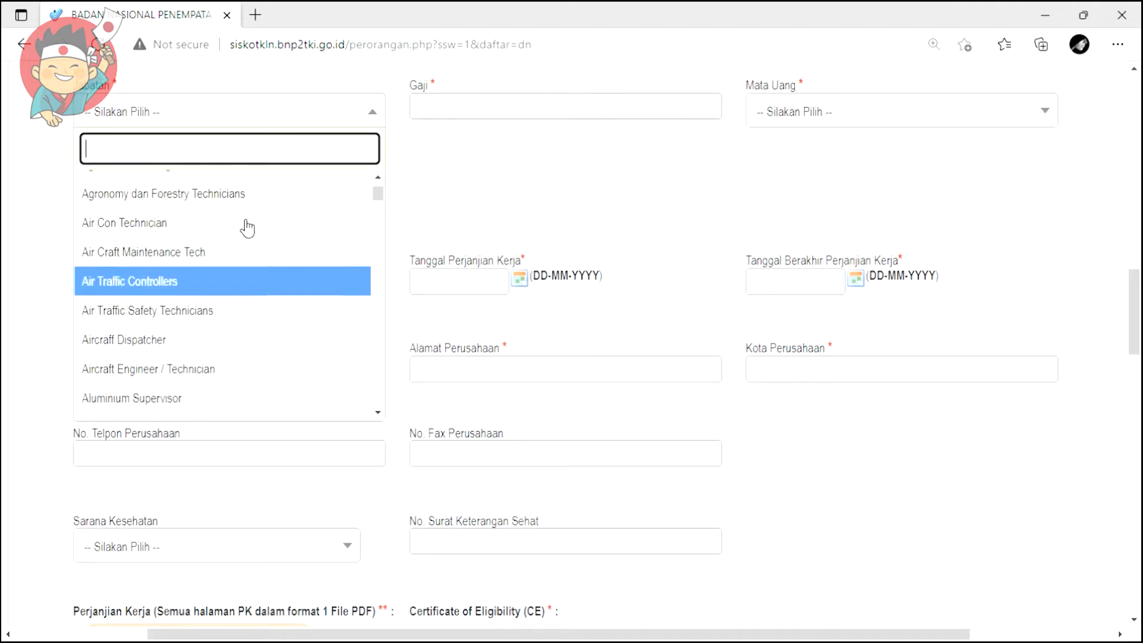
scroll(248, 228, up, 2)
text(facto)
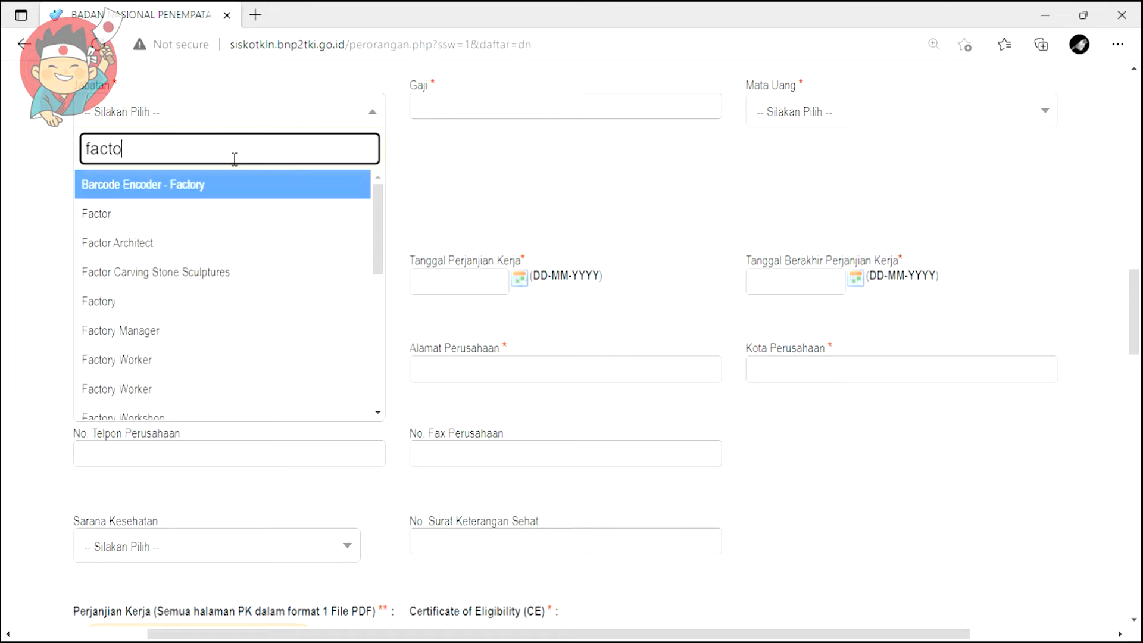
text(ry)
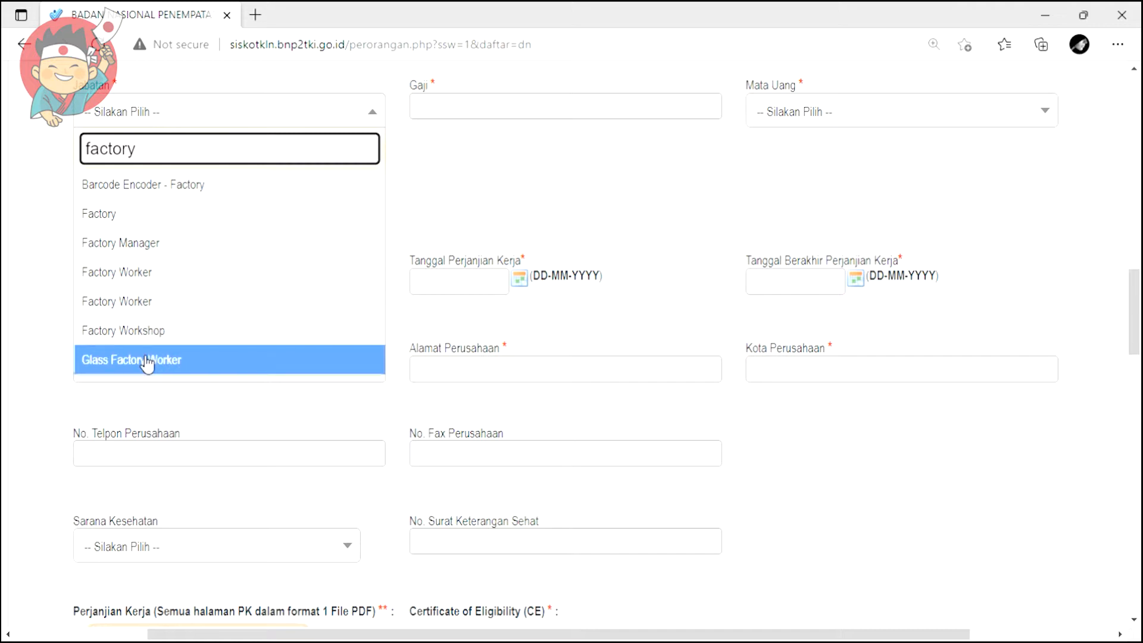
click(137, 277)
Enter a salary (Gaji) of 200000 and set its currency (Mata Uang) to Yen.
scroll(429, 206, up, 3)
click(483, 286)
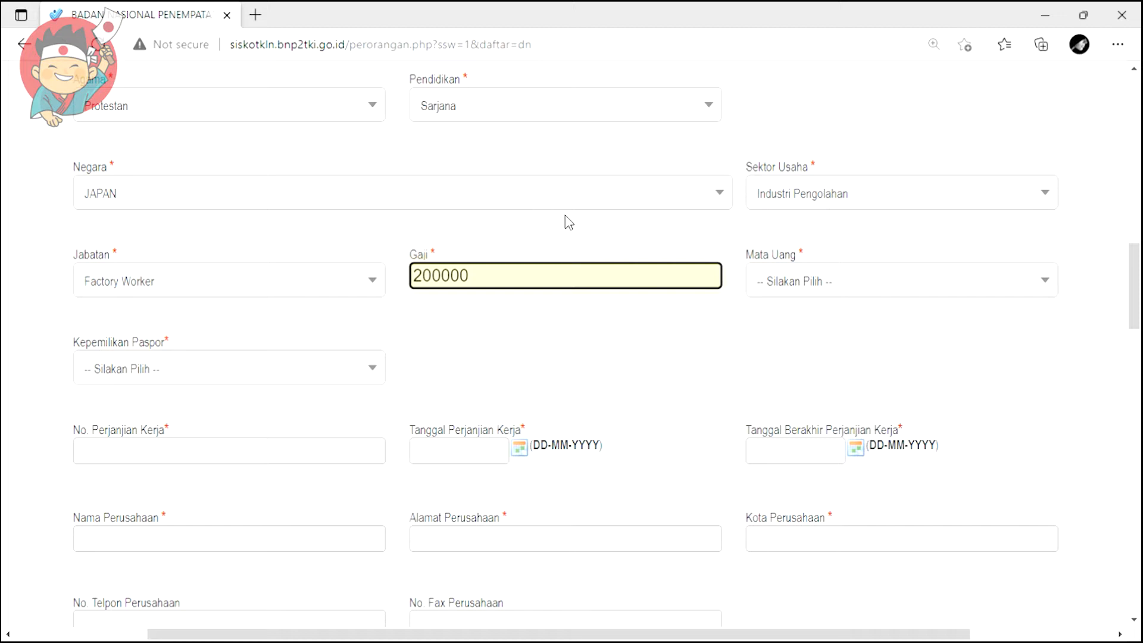
click(805, 294)
click(774, 441)
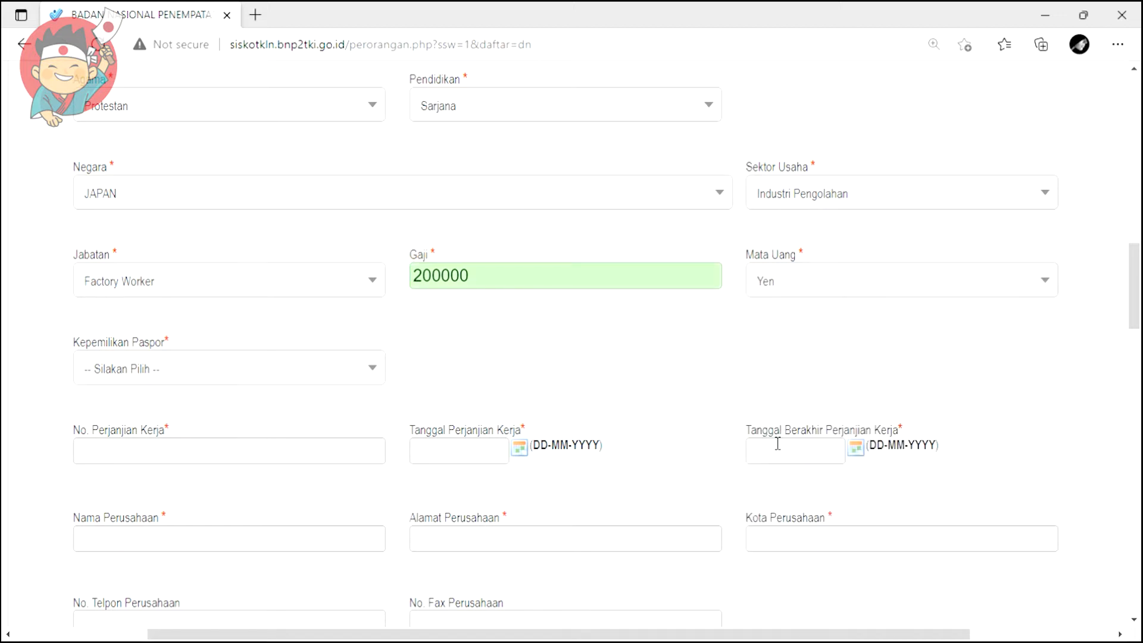
Set Kepemilikan Paspor to Sudah memiliki paspor and enter the applicant's passport number in Nomor Paspor.
scroll(339, 325, down, 1)
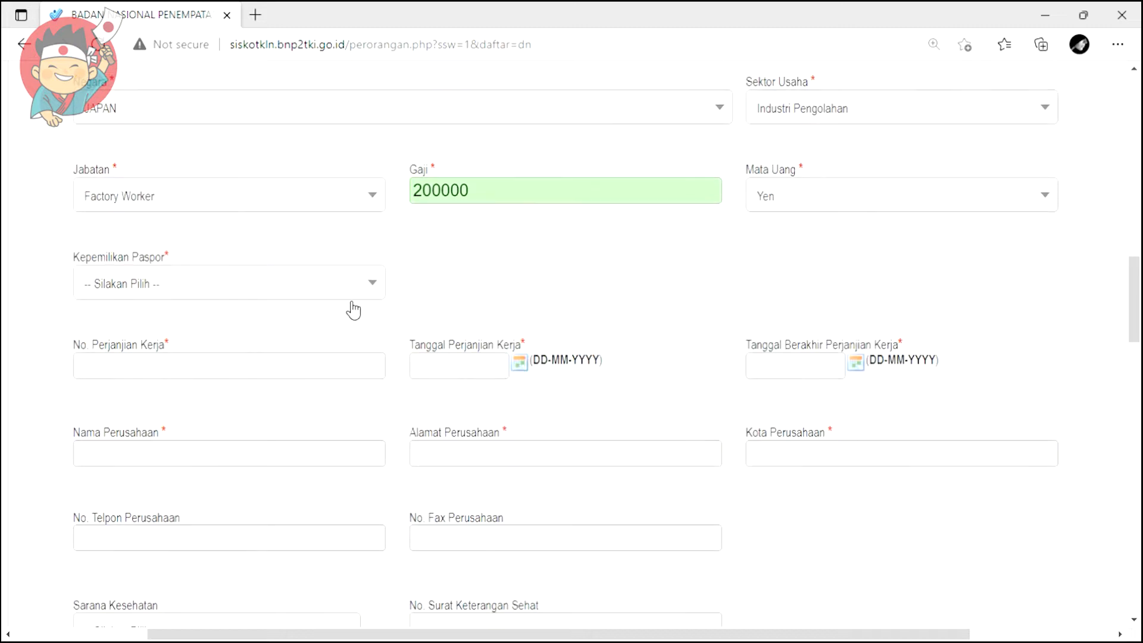
click(342, 292)
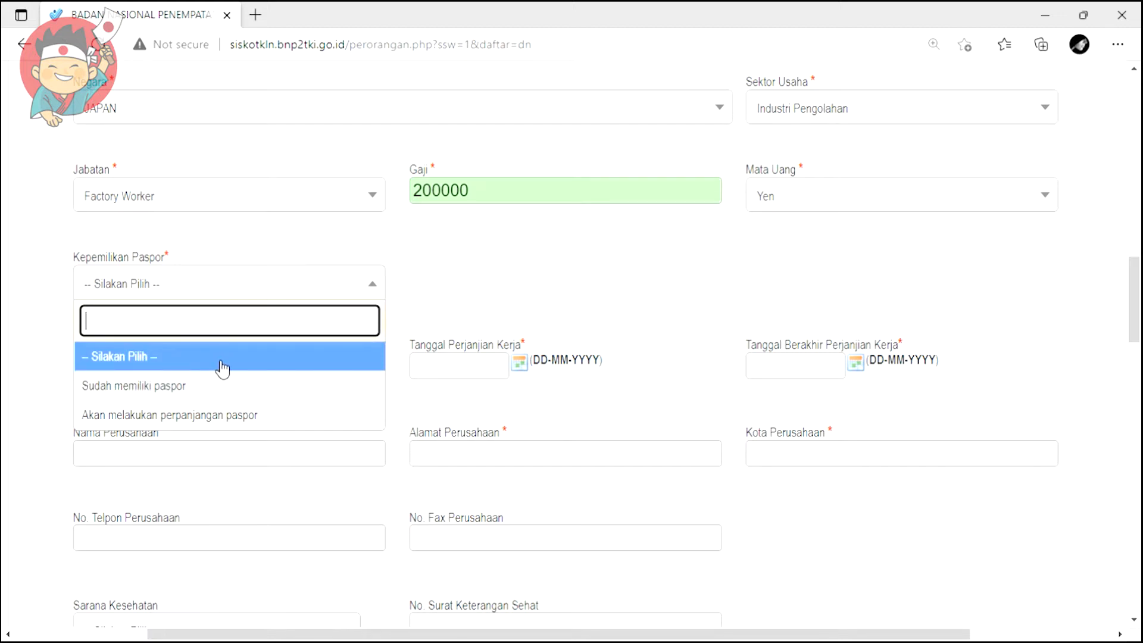
click(218, 394)
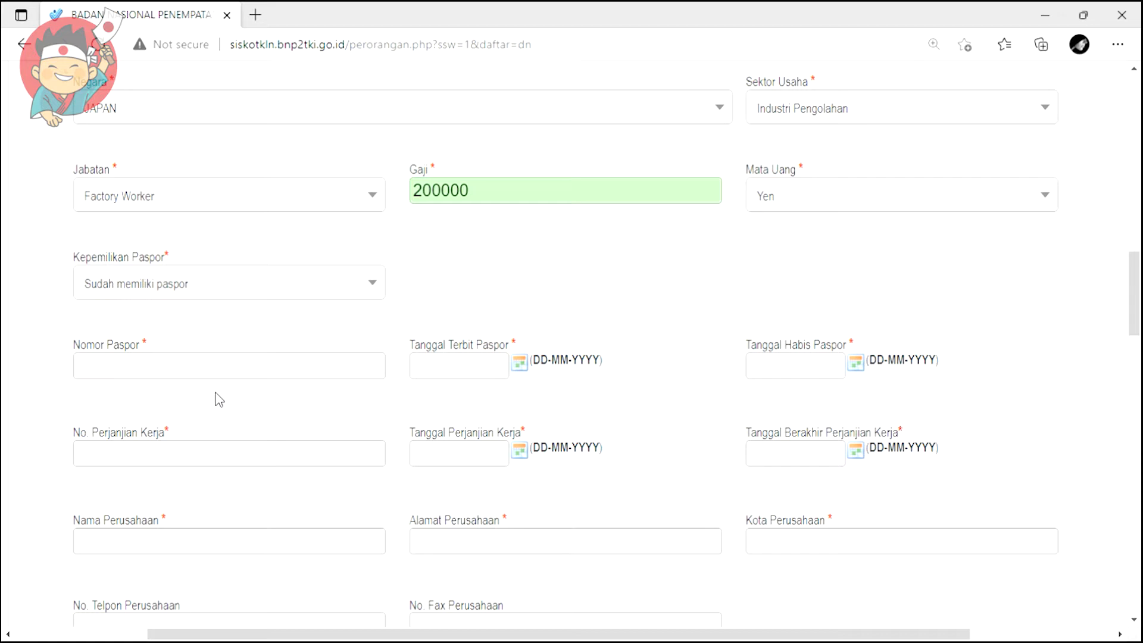
click(241, 367)
text(C1234567)
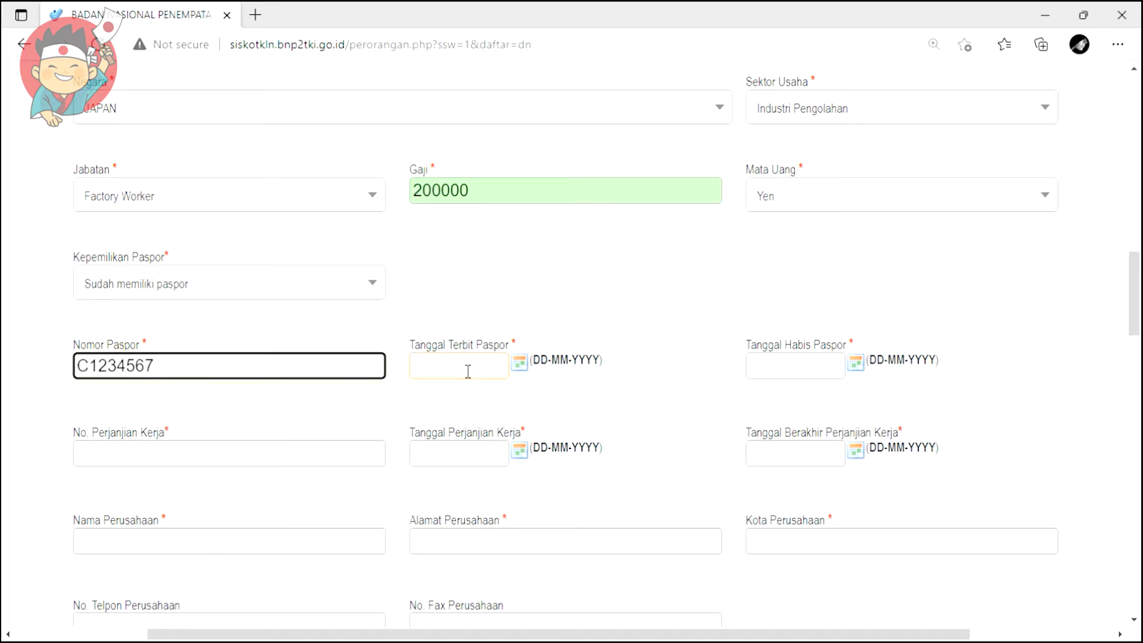
Set the passport's issue date to 01-01-2020 and its expiry date to 01-01-2025.
click(468, 371)
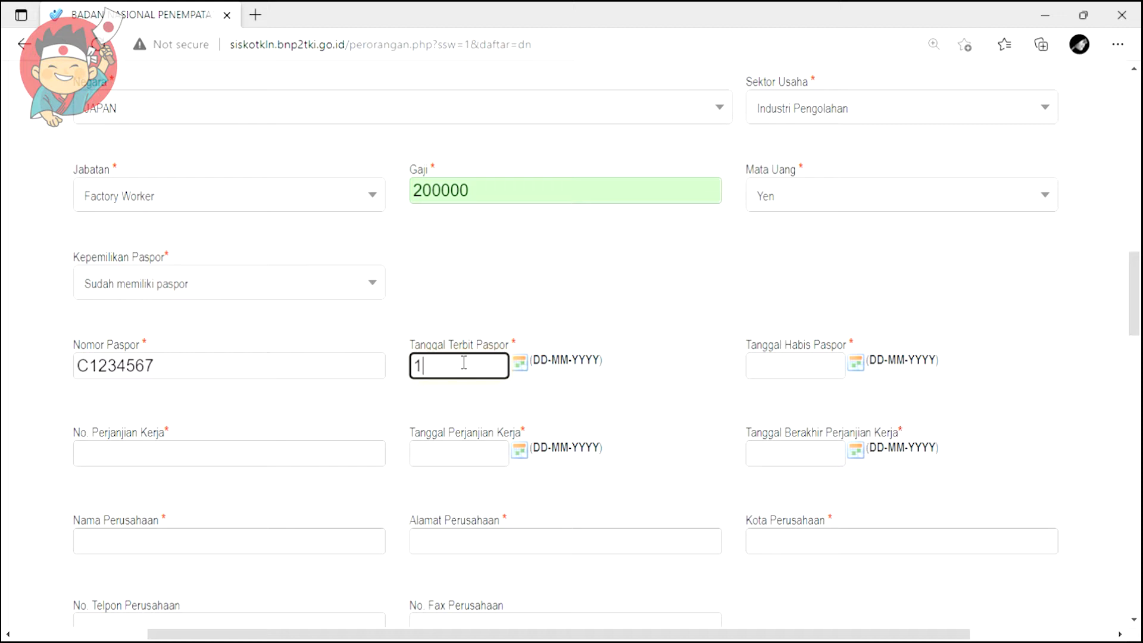
text(-01-2020)
key(Tab)
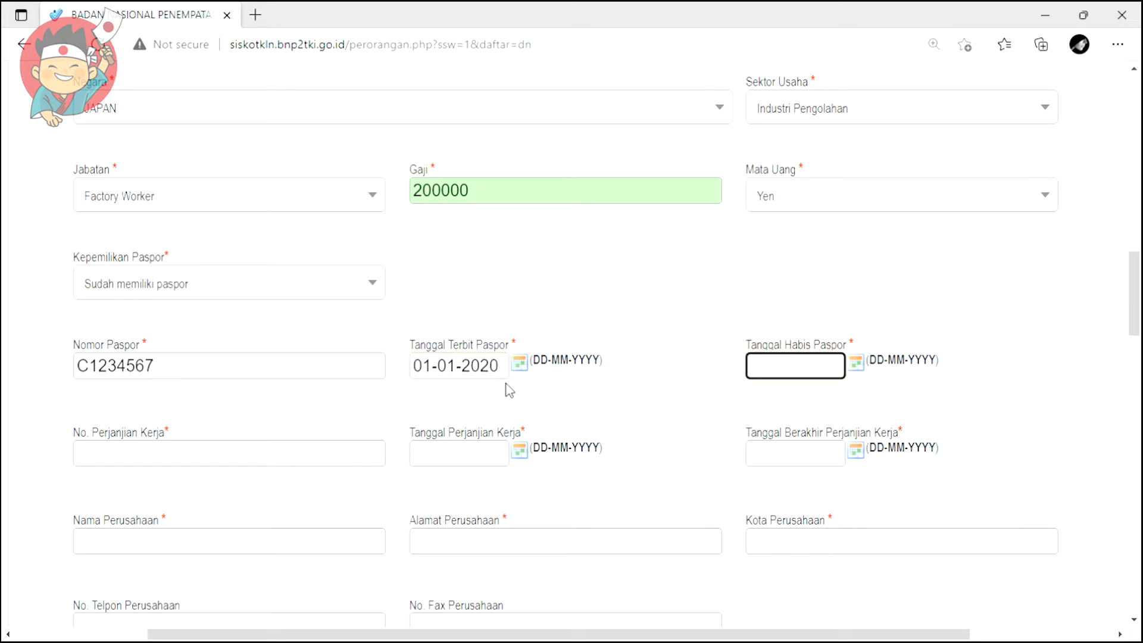
text(01-01-2025)
click(238, 419)
Enter the work agreement's number in No. Perjanjian Kerja.
scroll(741, 378, down, 3)
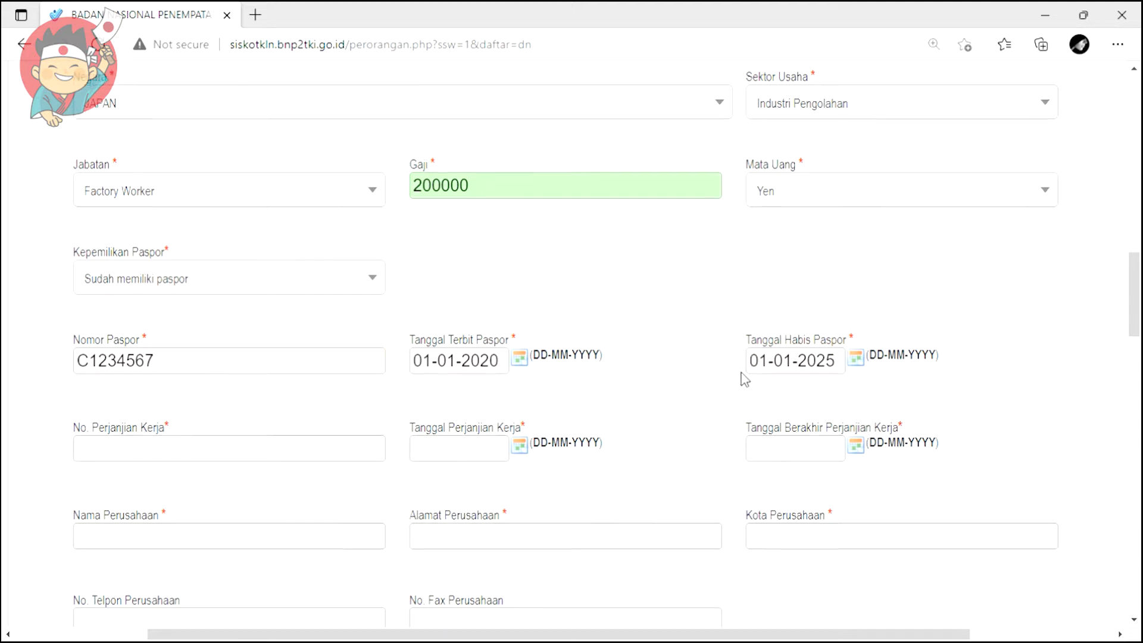
click(292, 283)
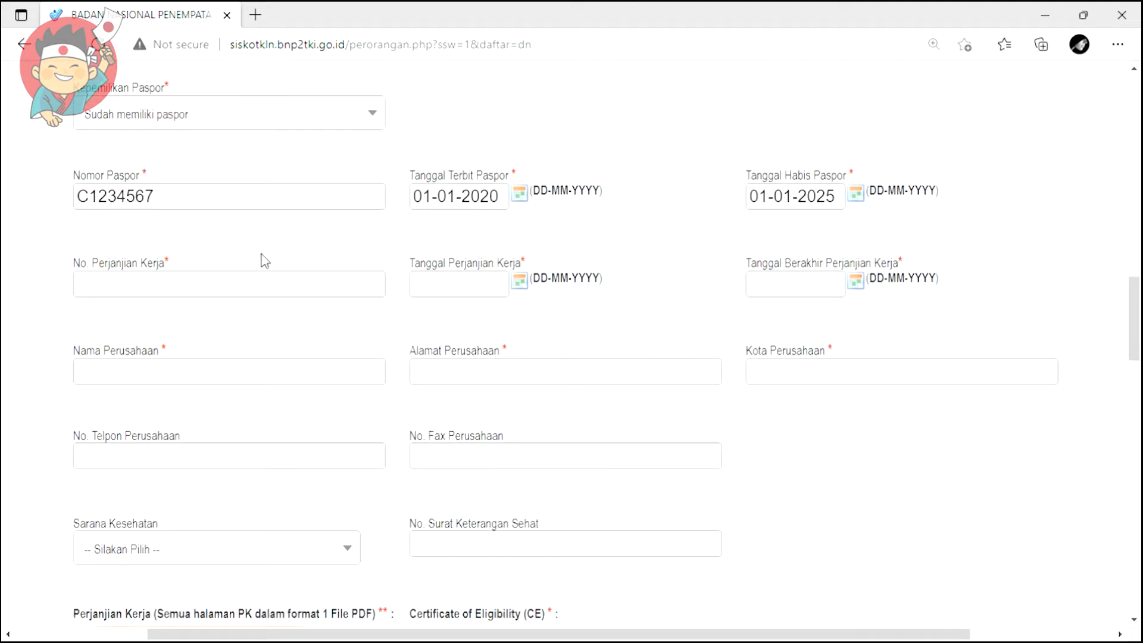
text(123)
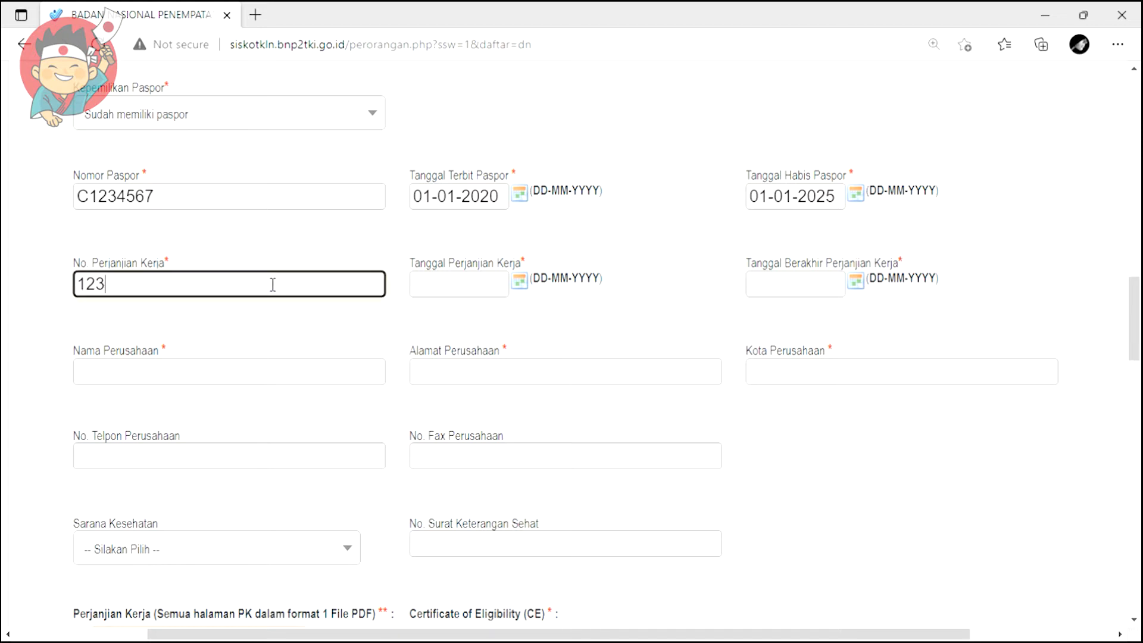
text(4567)
Set the work agreement's date to 01-01-2021 and its end date to 01-01-2022.
click(478, 290)
text(0)
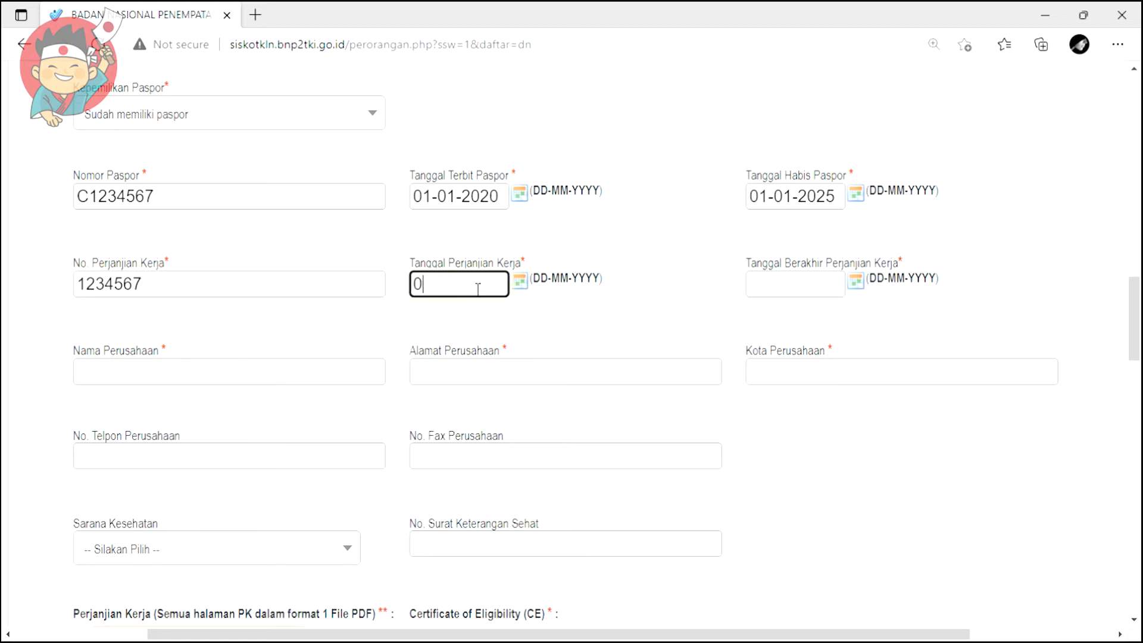
text(1-01-2021)
key(Tab)
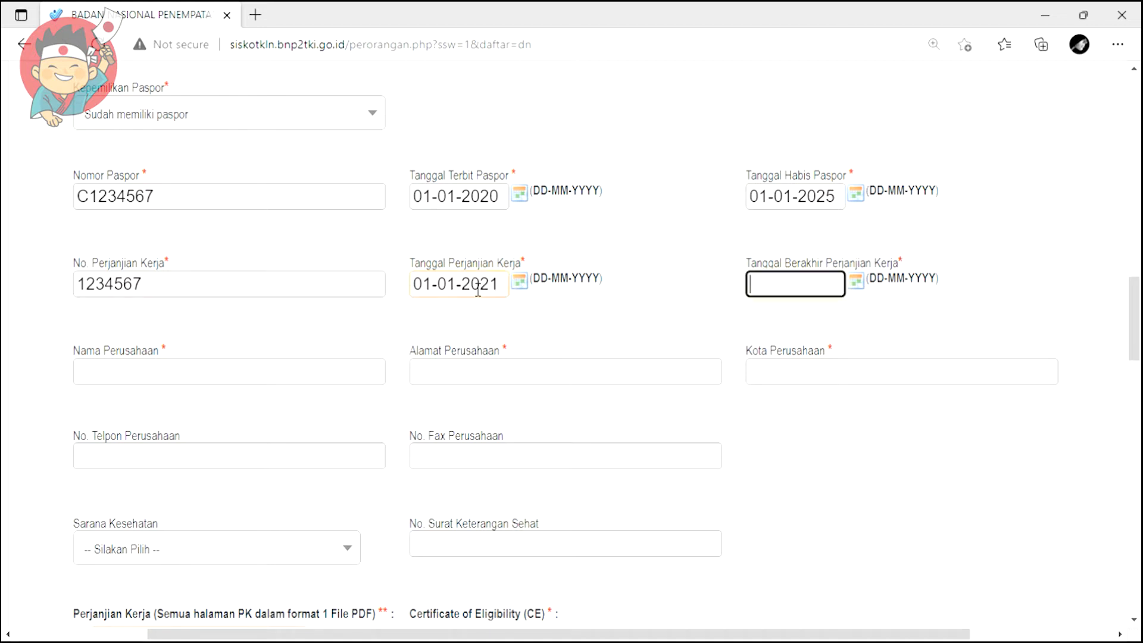
text(01-01-2022)
click(1001, 282)
Enter Japan ABC as the company name and fill in the company's address in Alamat Perusahaan.
click(289, 369)
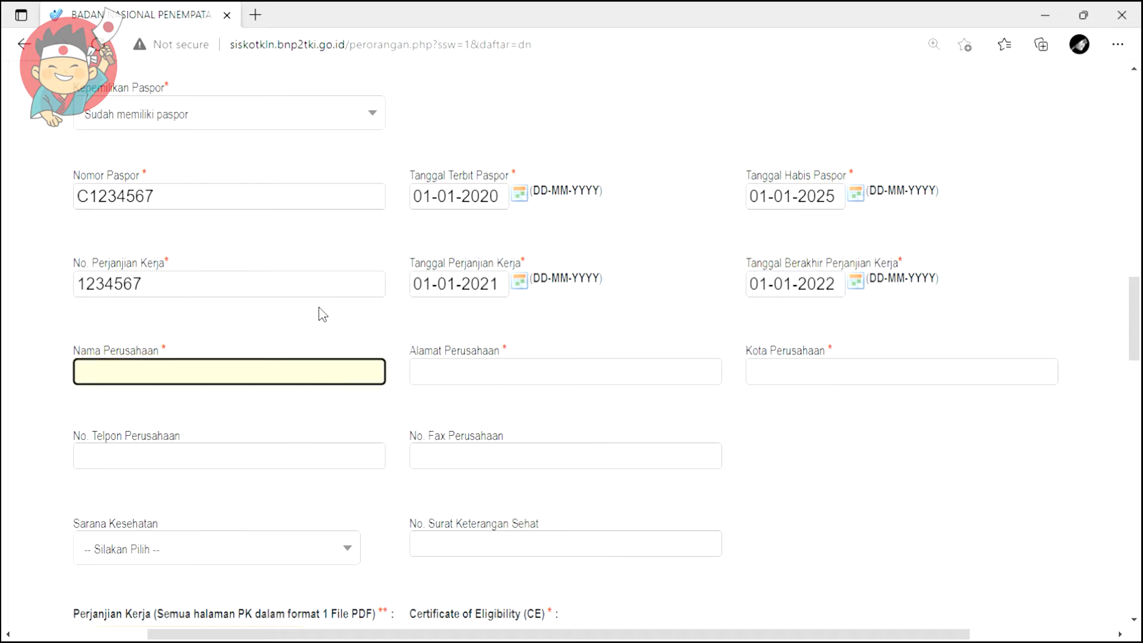
scroll(322, 321, down, 3)
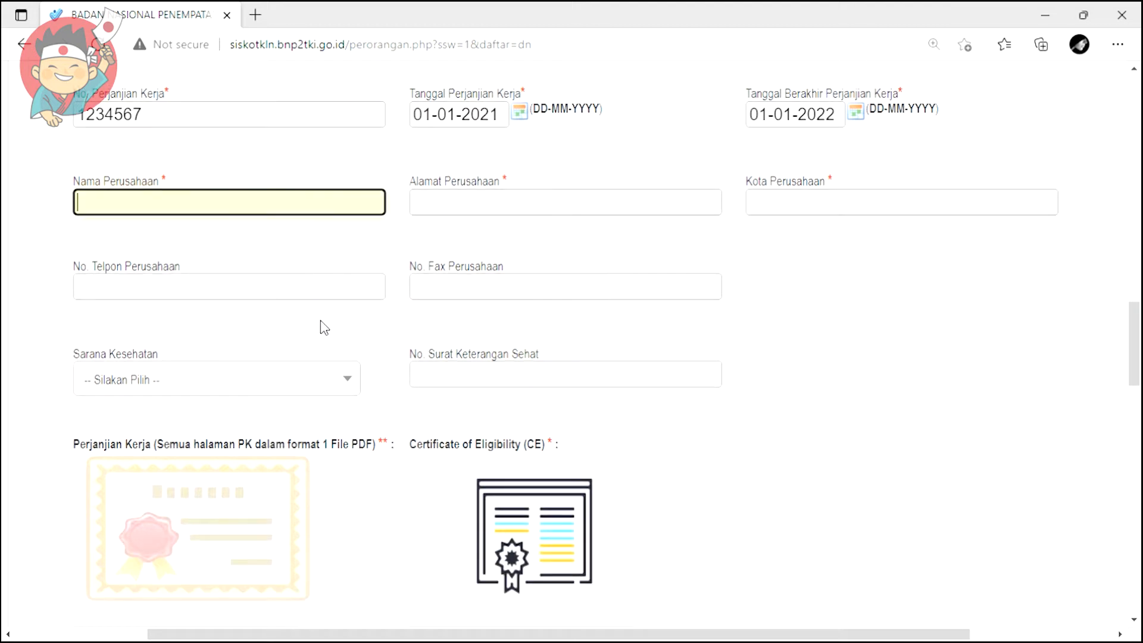
text(Japan ABC)
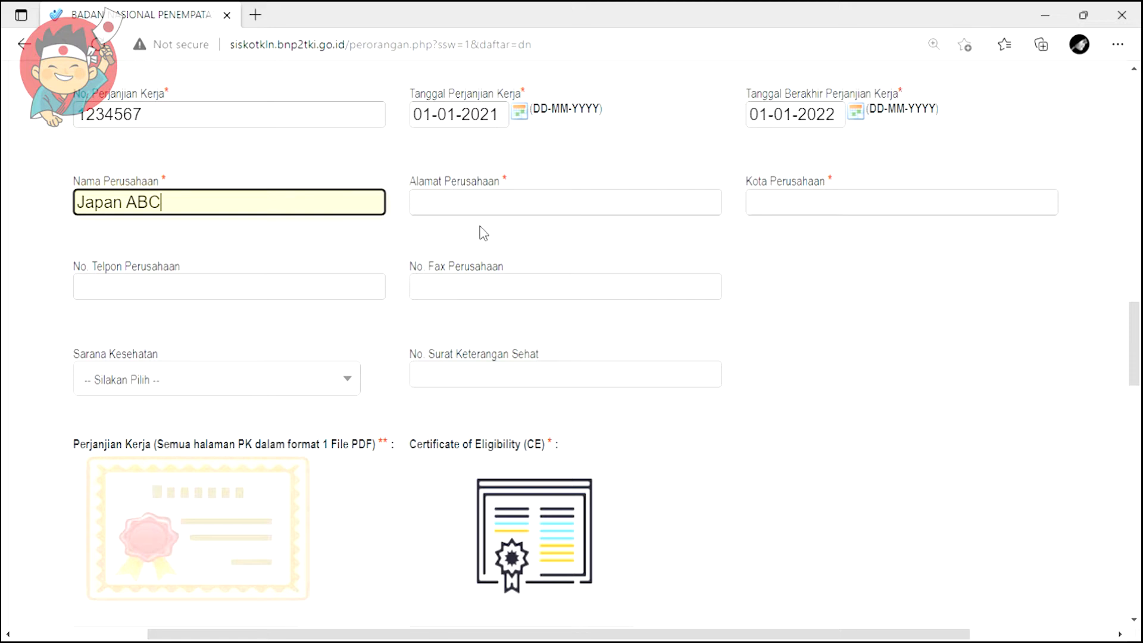
click(514, 203)
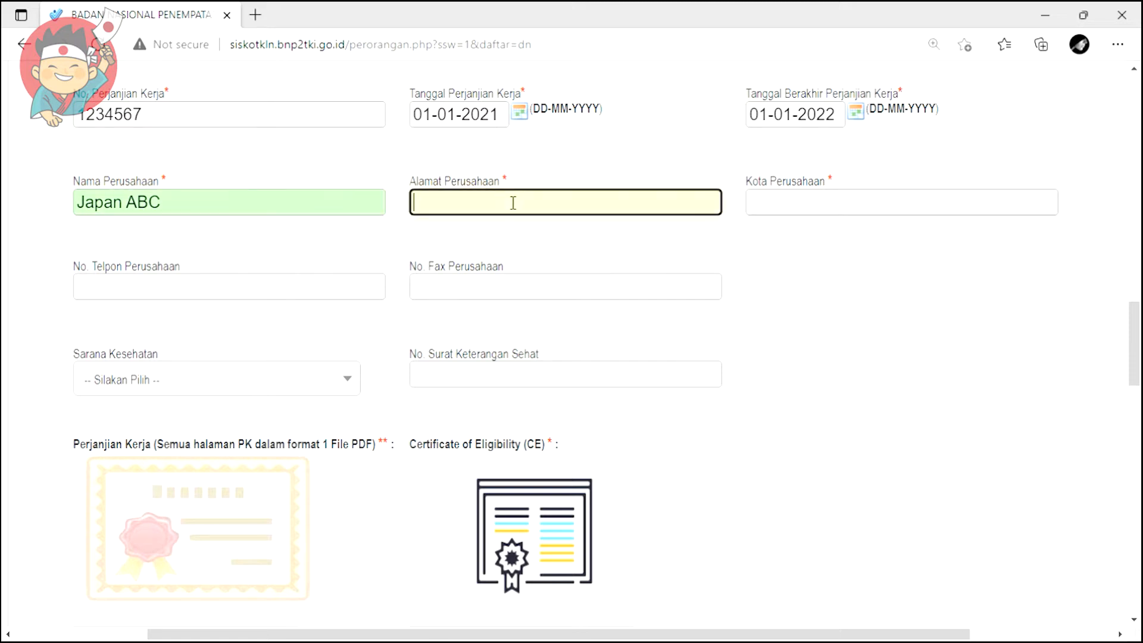
text(A)
key(BackSpace)
text(Jala)
key(BackSpace)
text(lan ABC)
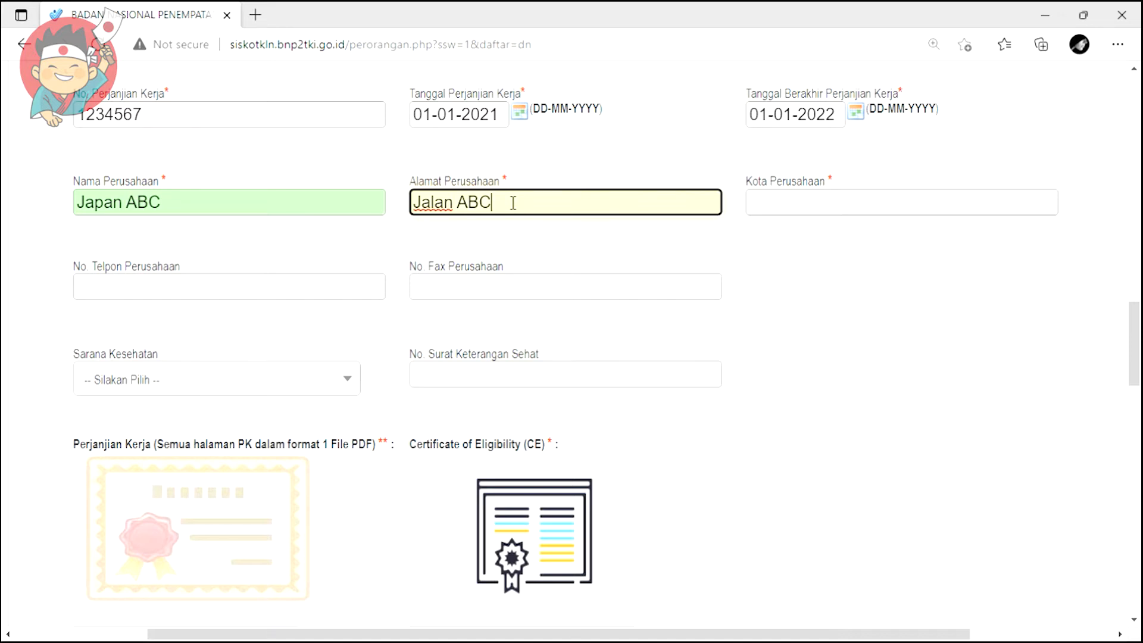
Enter Tokyo as the company's city in Kota Perusahaan.
click(759, 208)
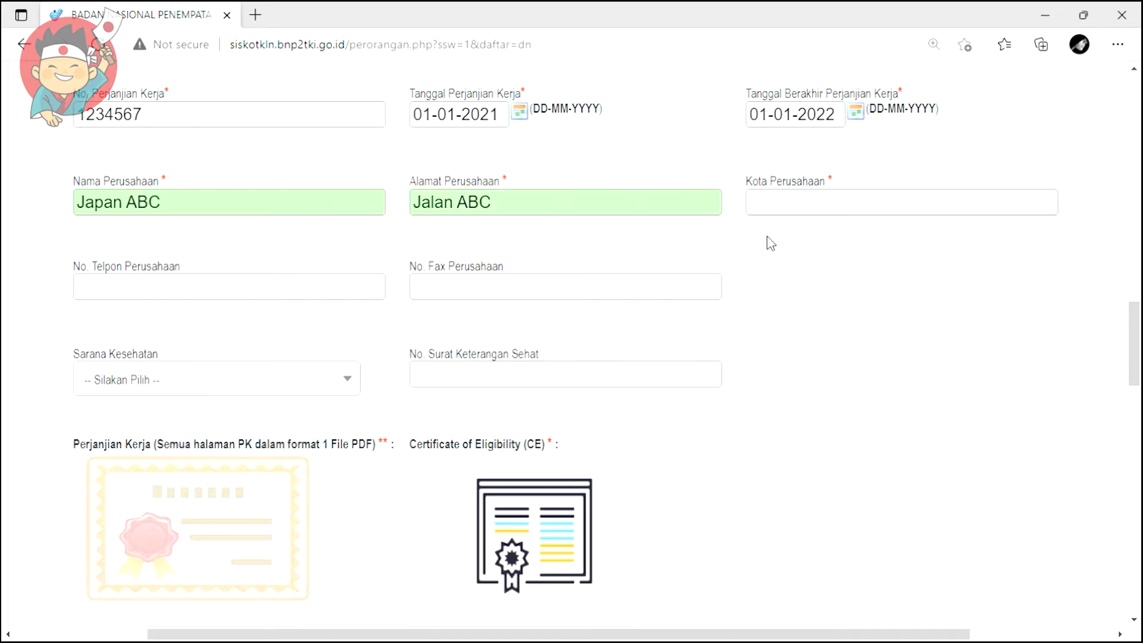
click(813, 214)
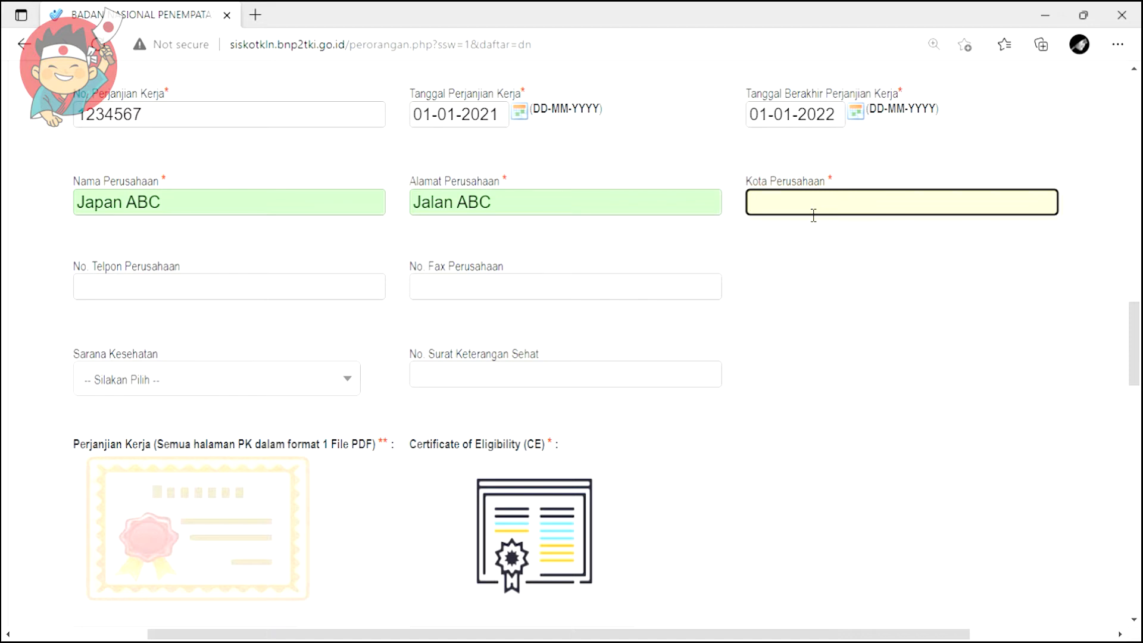
text(Tokyo)
click(789, 248)
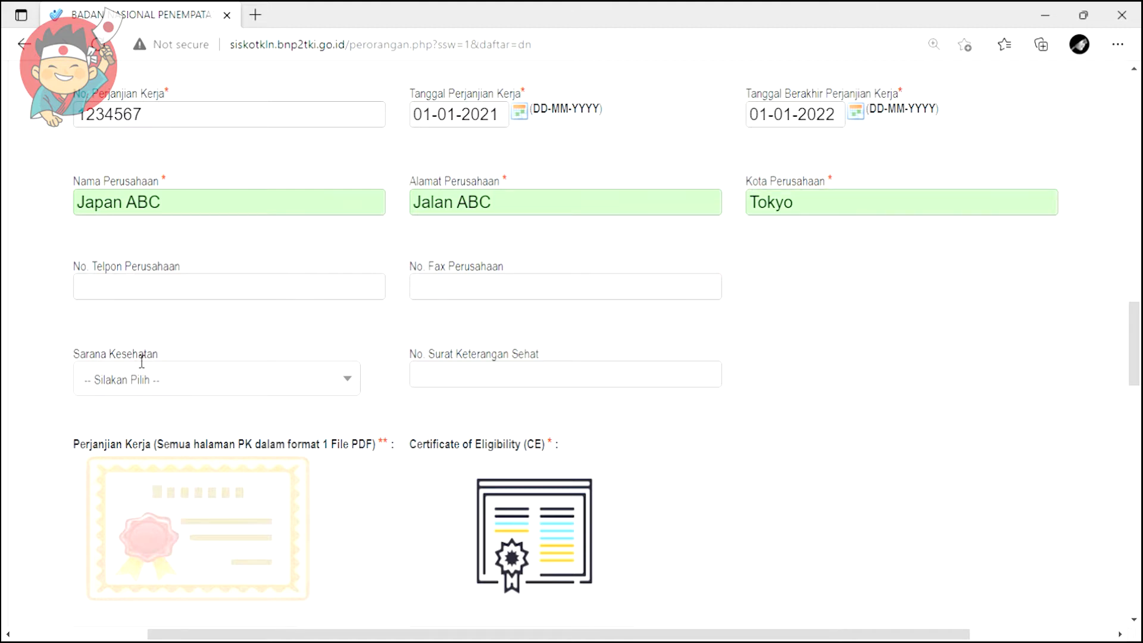
Fill in the company's phone number in No. Telpon Perusahaan and leave No. Fax Perusahaan empty.
click(145, 295)
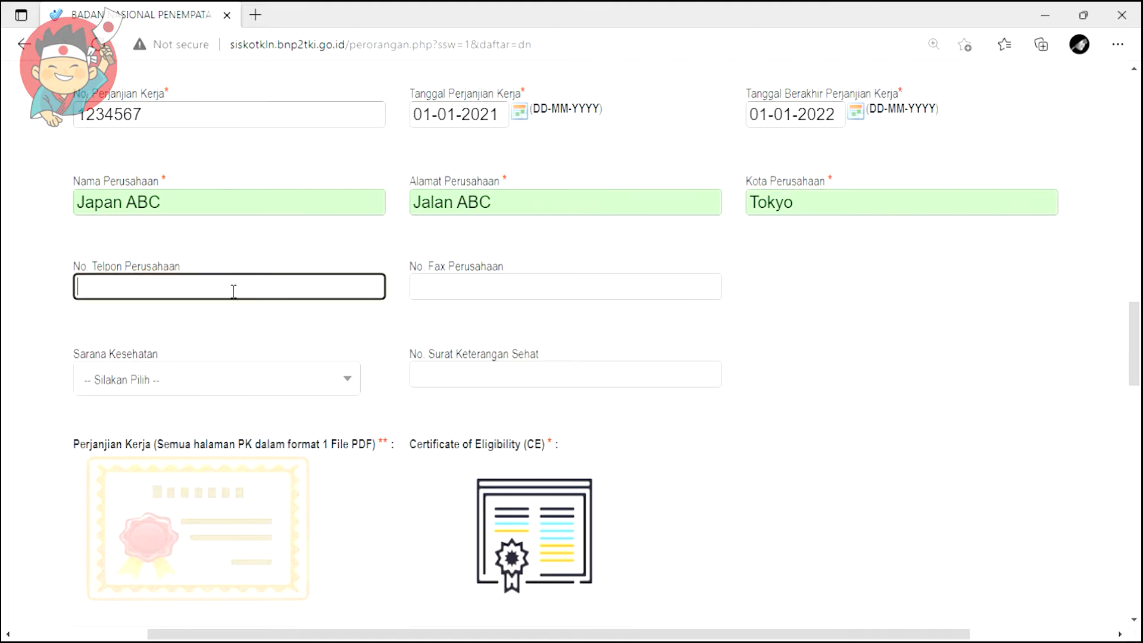
text(12345678)
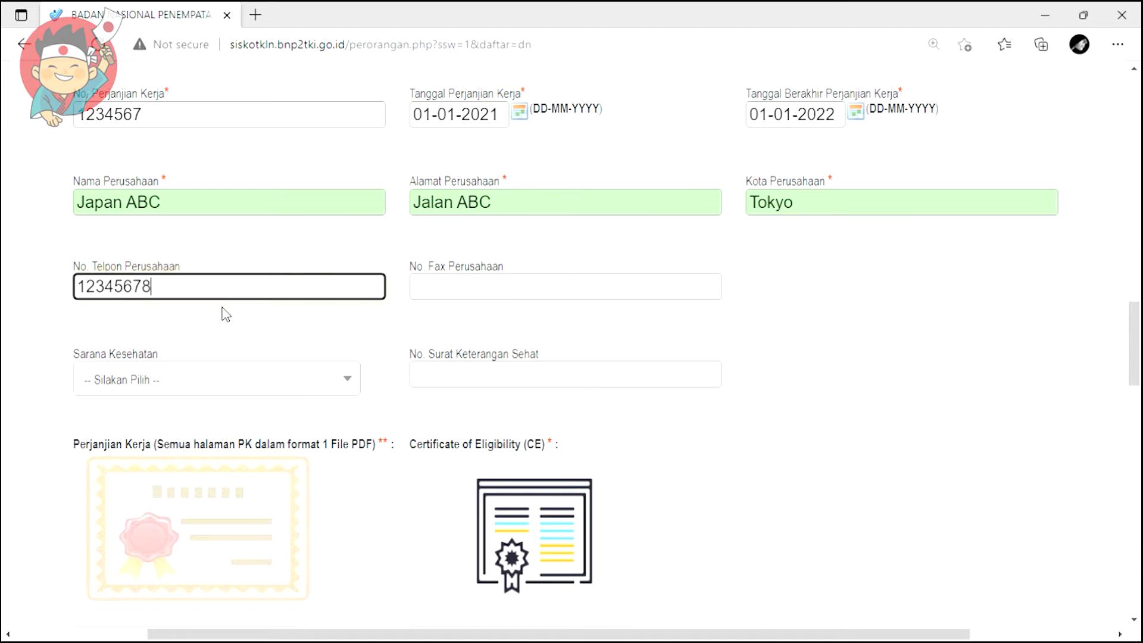
click(256, 309)
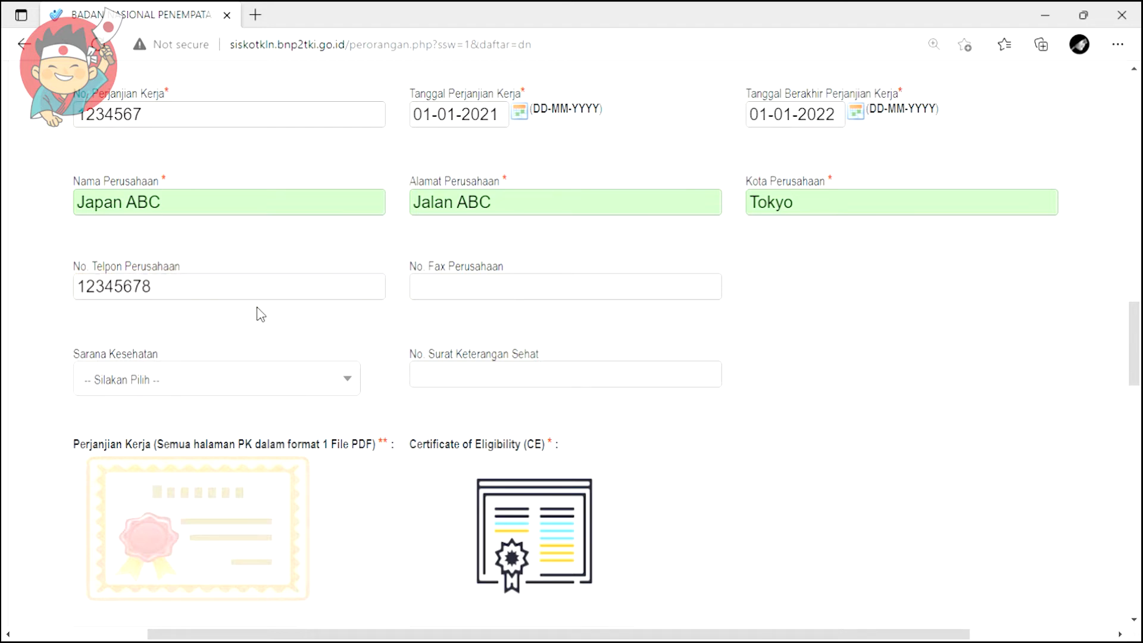
click(473, 298)
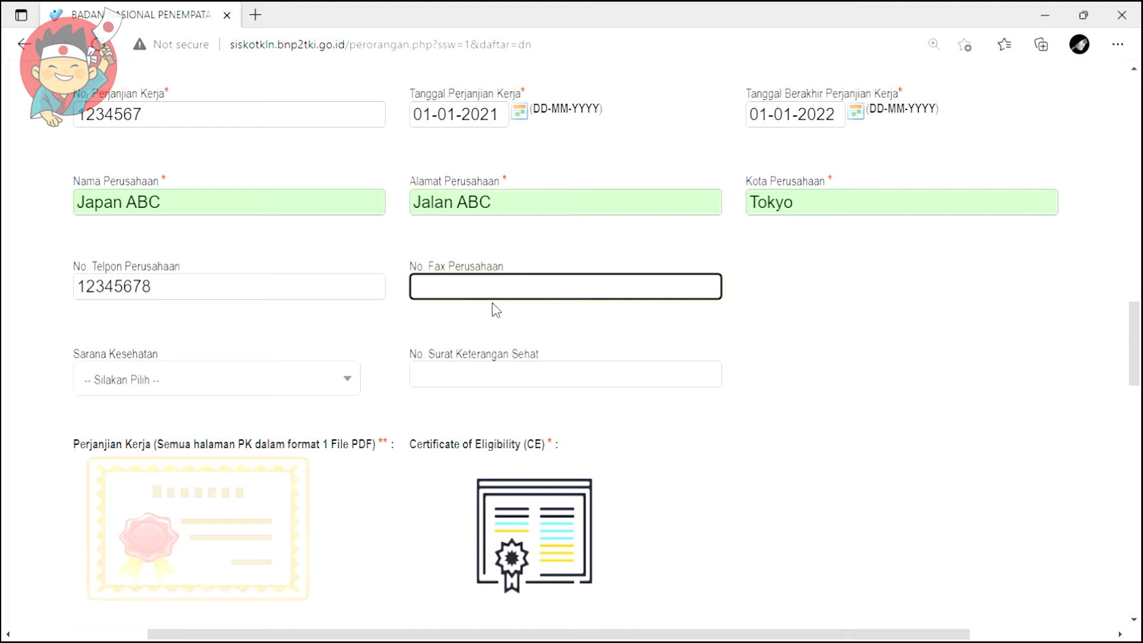
click(516, 325)
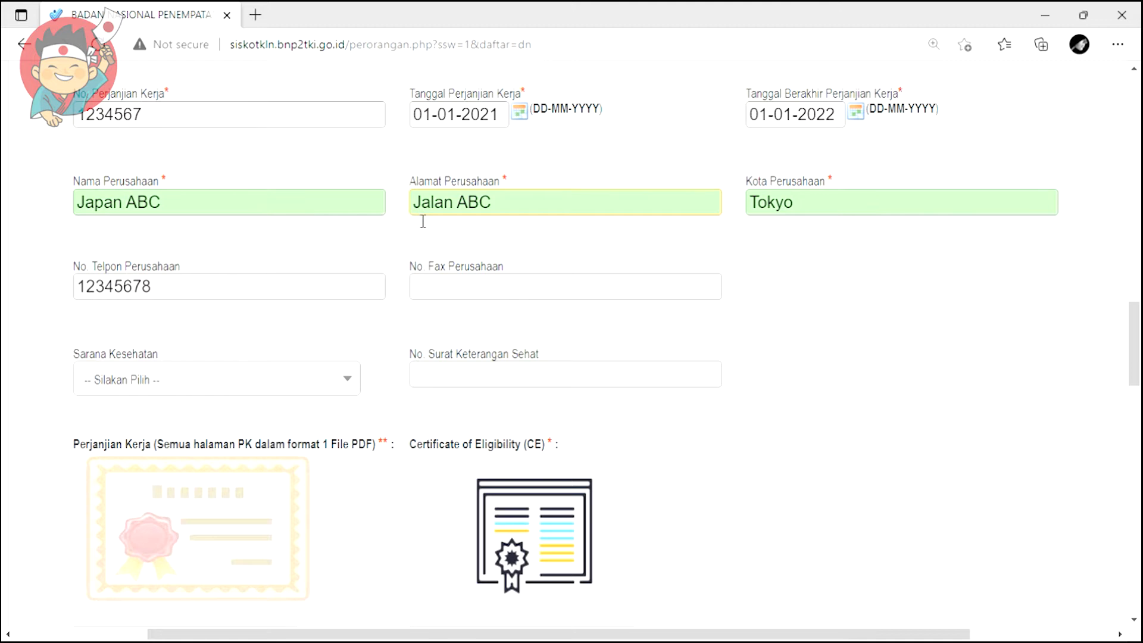
Choose Sarana Kesehatan Lainnya as the health facility and leave No. Surat Keterangan Sehat empty.
scroll(422, 226, down, 1)
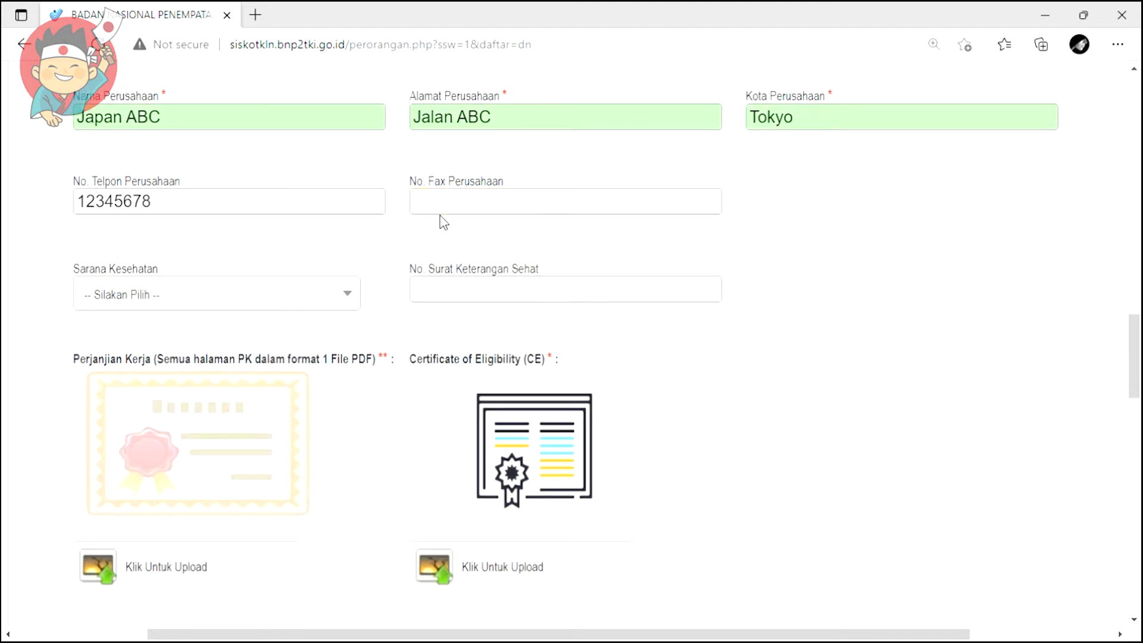
click(298, 295)
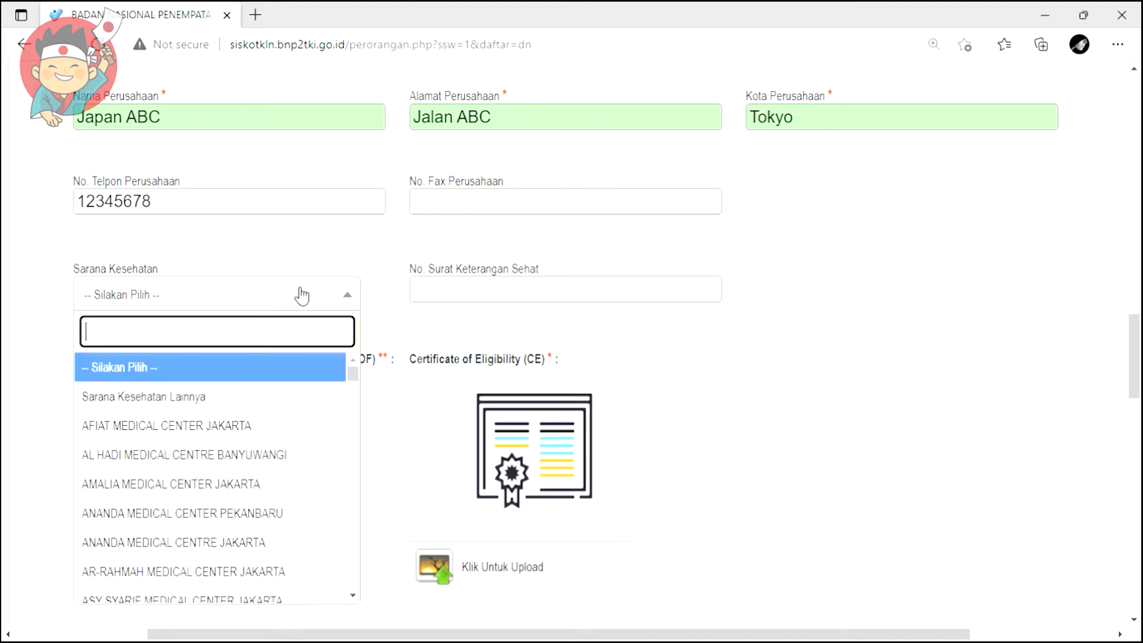
scroll(309, 288, down, 1)
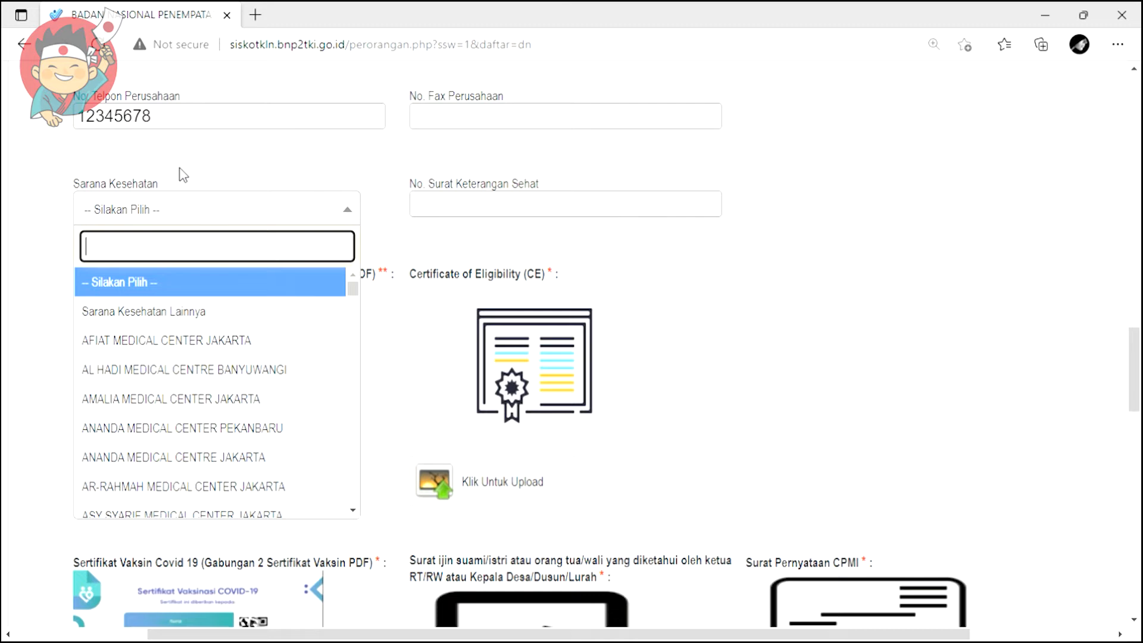
click(202, 313)
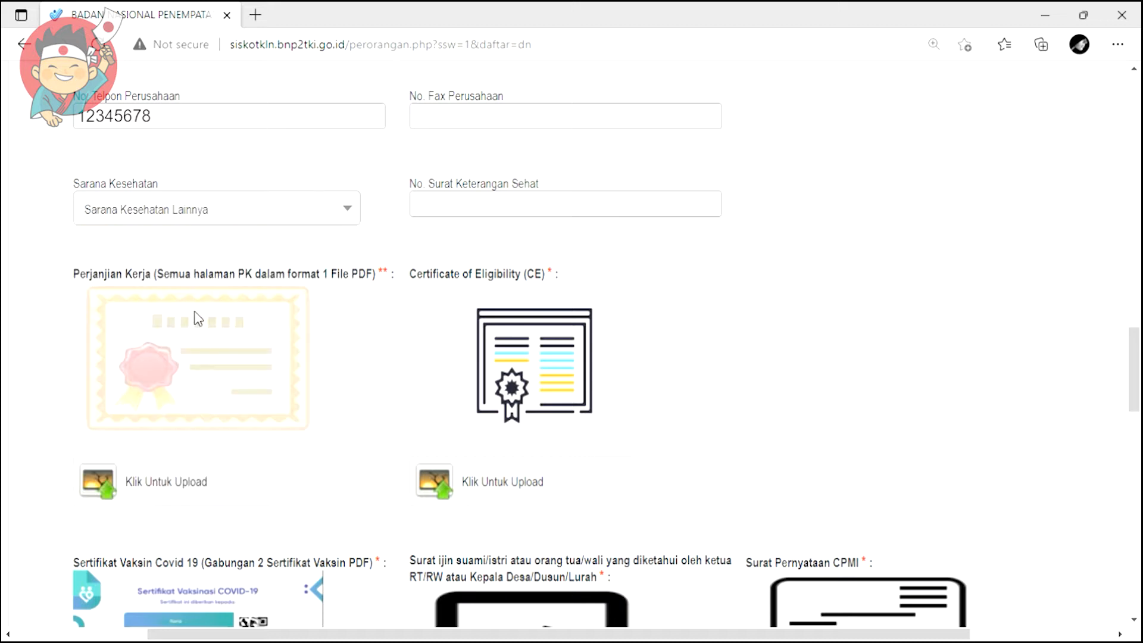
click(454, 203)
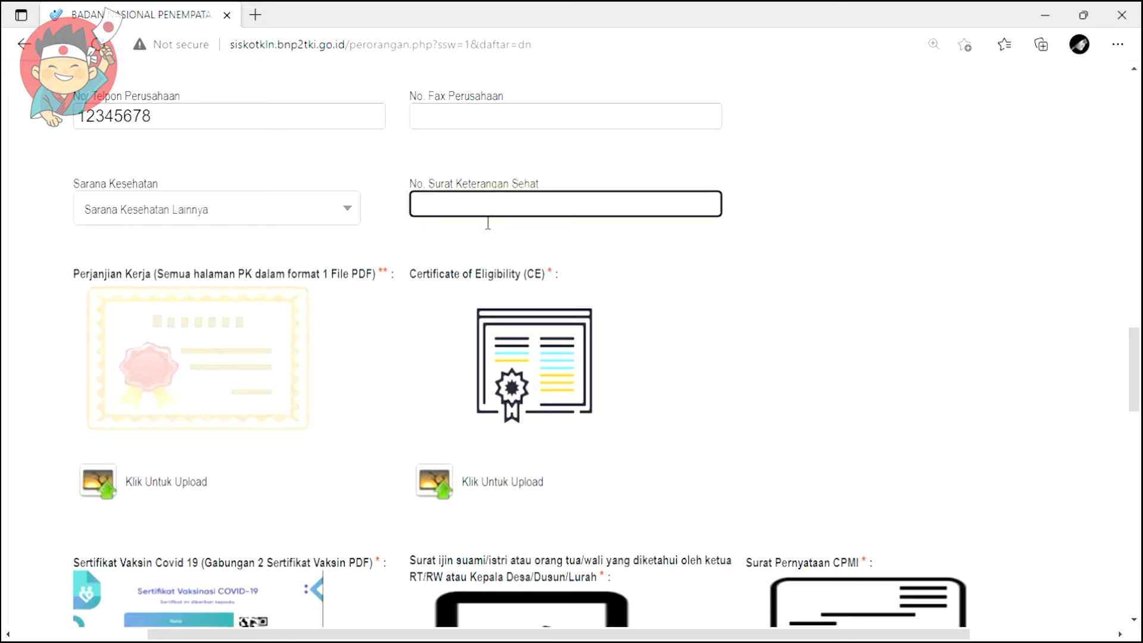
click(496, 256)
Review the document upload fields, from the work agreement to the passport, and the remaining form fields down to the save option.
scroll(740, 212, down, 3)
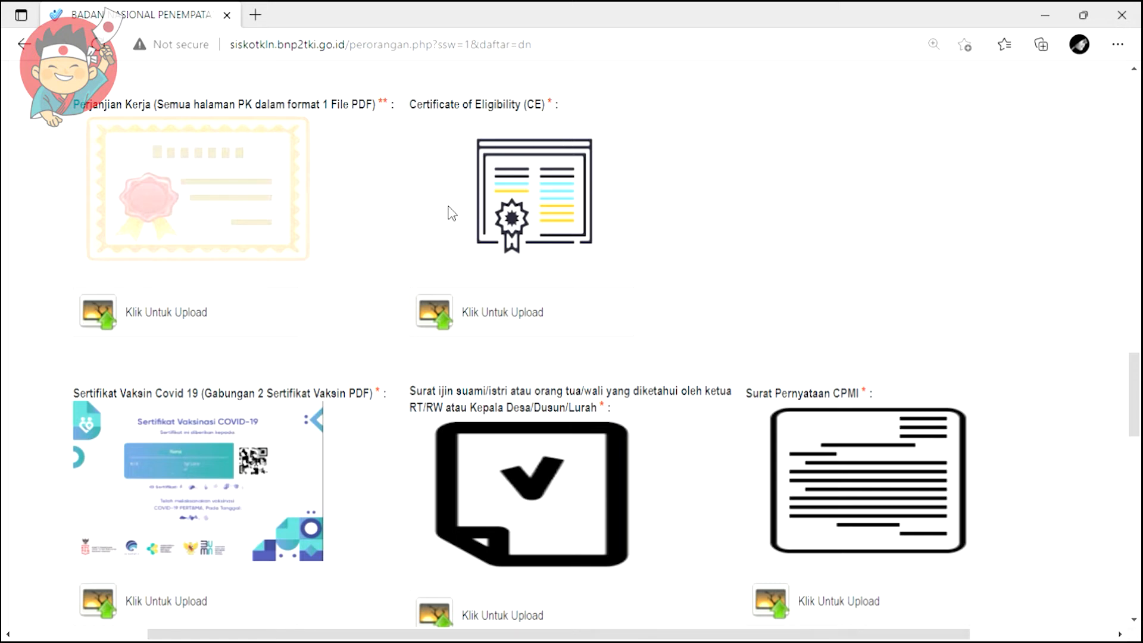
scroll(450, 208, down, 4)
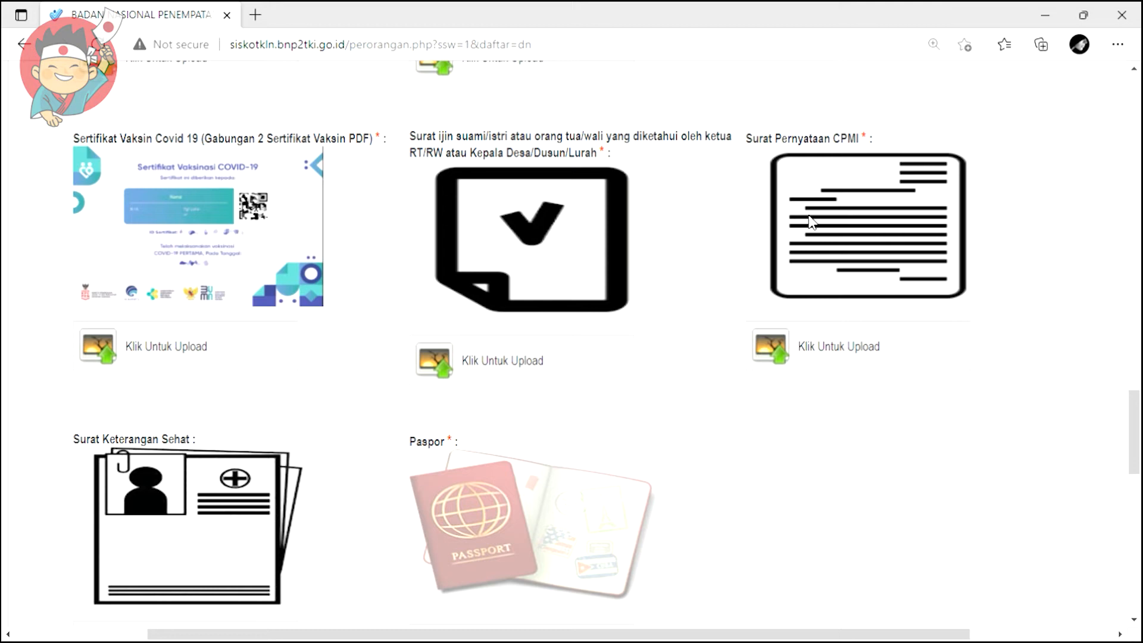
scroll(752, 243, down, 1)
scroll(752, 243, down, 1)
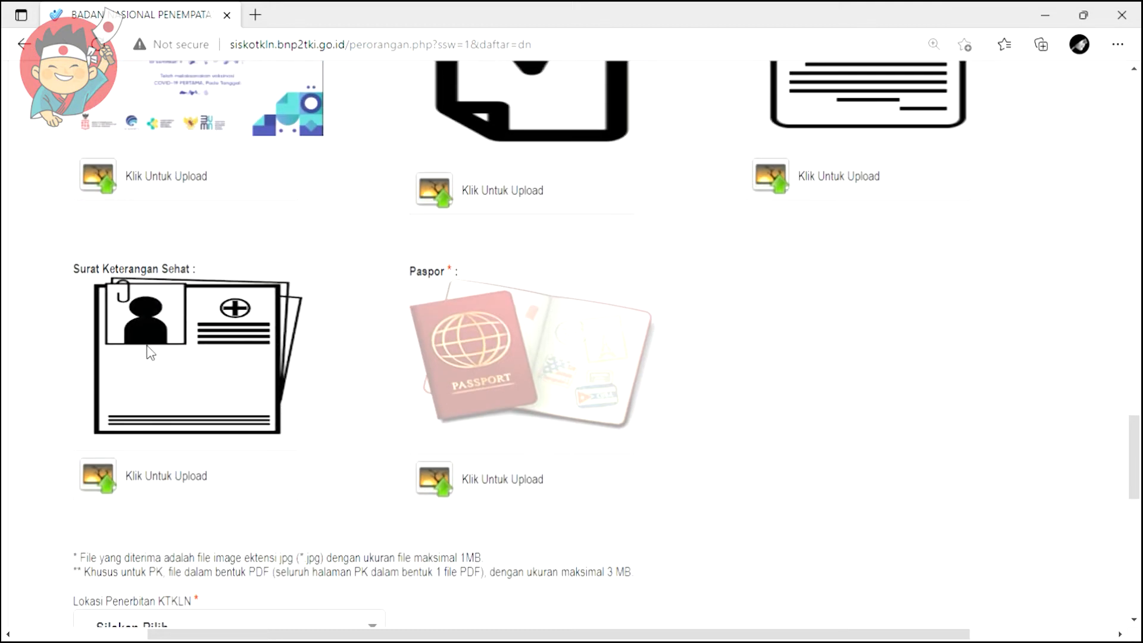
scroll(516, 347, down, 3)
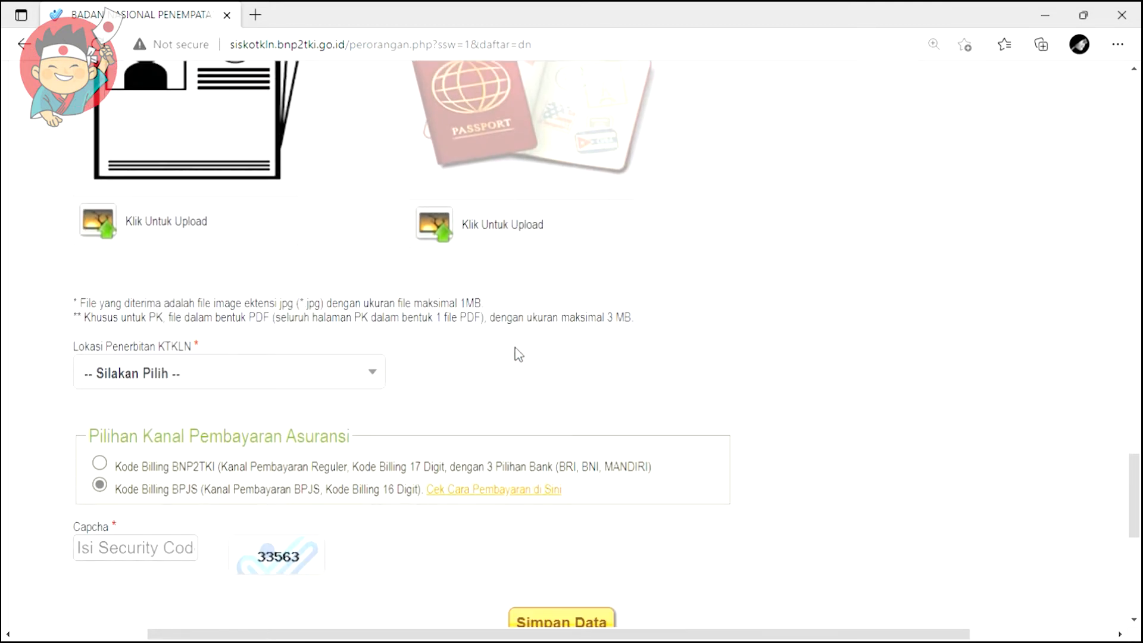
scroll(677, 162, down, 1)
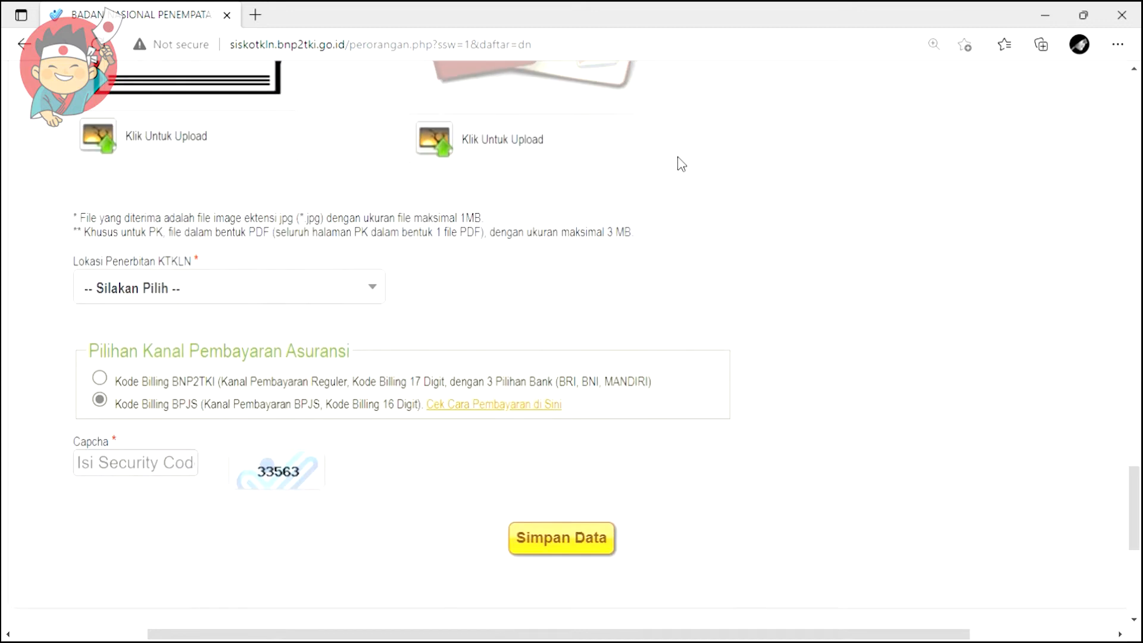
Check the required file formats for the work agreement, Covid-19 vaccine certificate and other document uploads.
scroll(673, 163, up, 10)
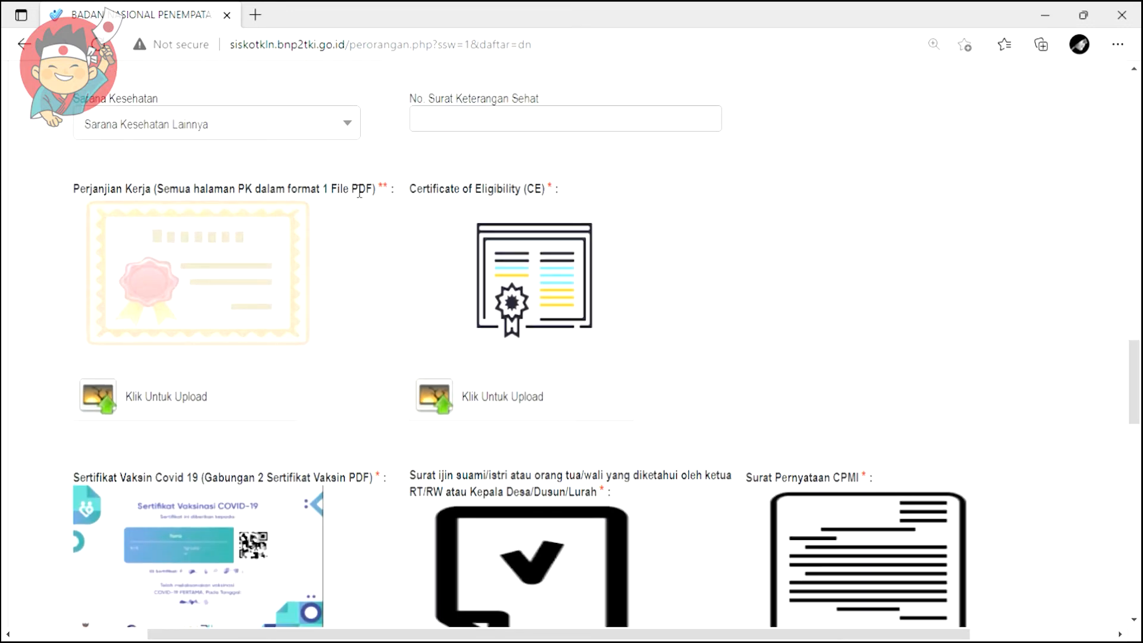
double_click(361, 189)
click(555, 194)
scroll(554, 203, down, 1)
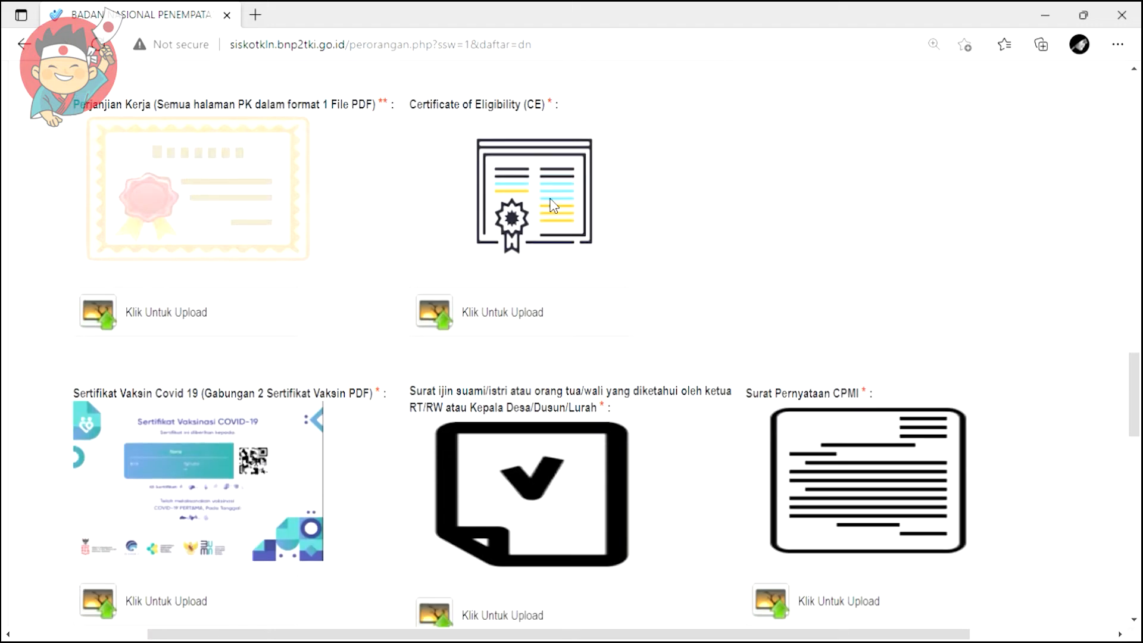
double_click(358, 393)
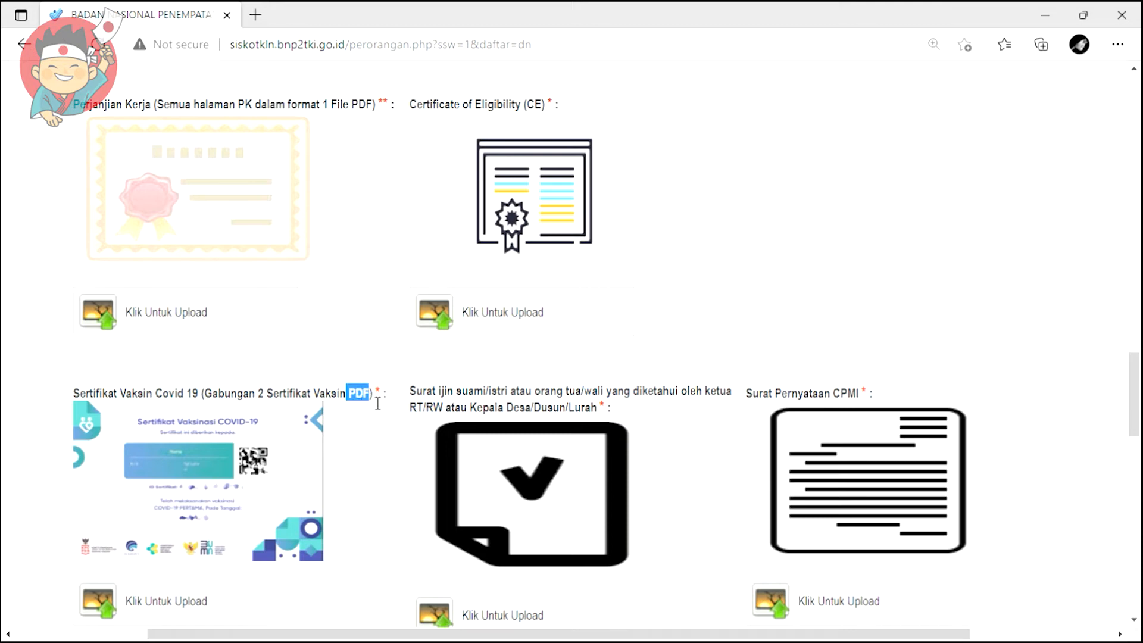
click(555, 384)
scroll(580, 360, down, 1)
scroll(580, 356, down, 3)
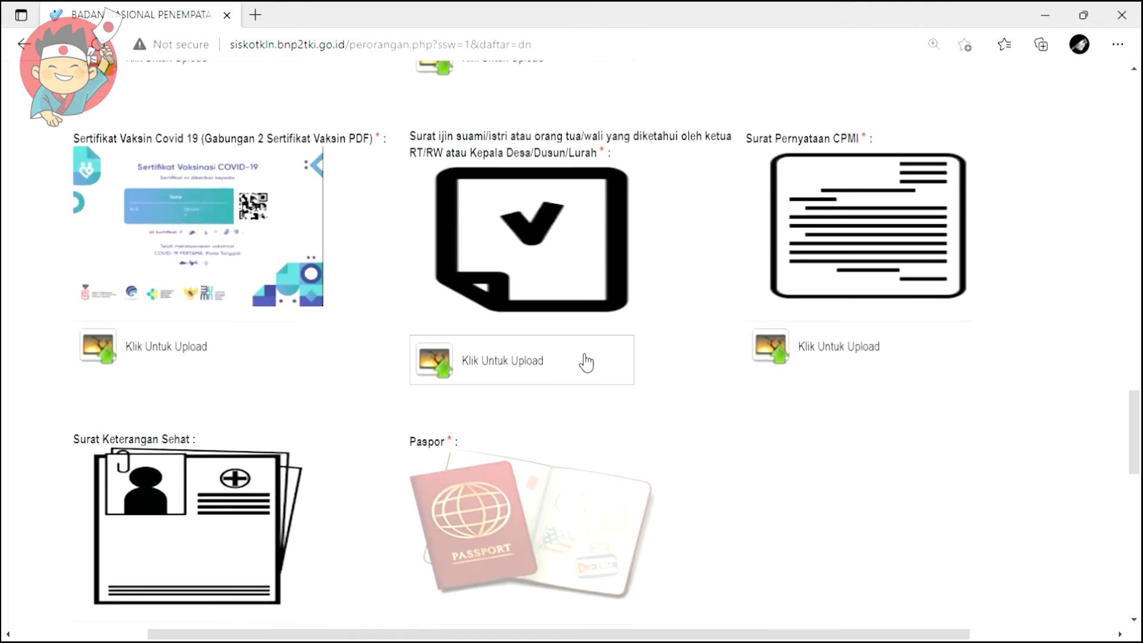
scroll(582, 358, down, 1)
scroll(626, 251, down, 7)
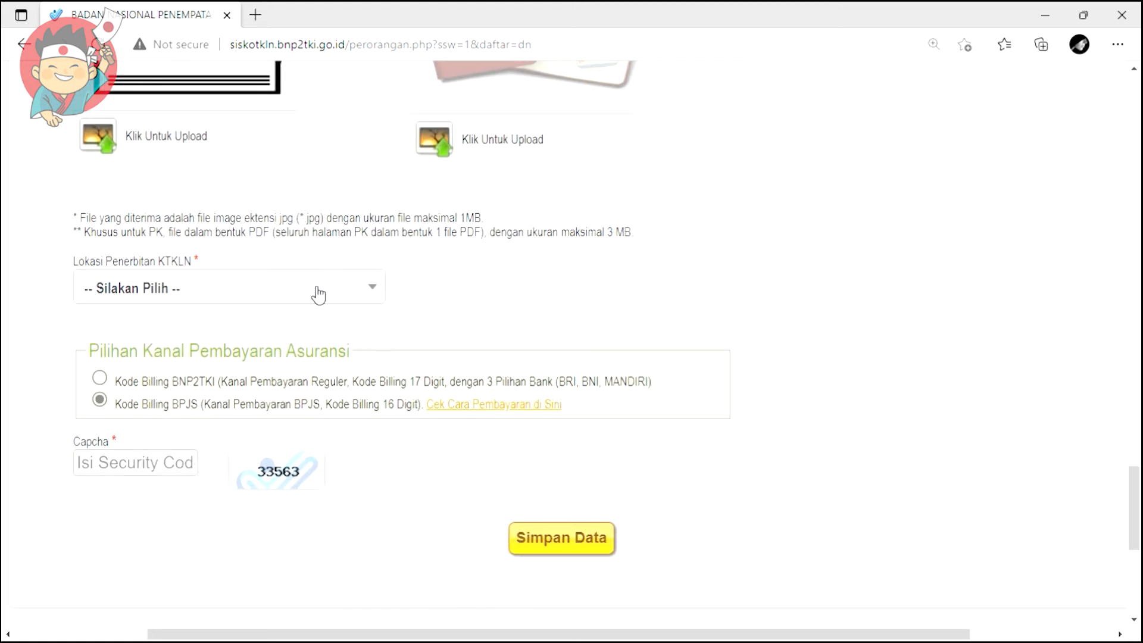
Set Lokasi Penerbitan KTKLN to JAKARTA - DKI JAKARTA.
click(320, 296)
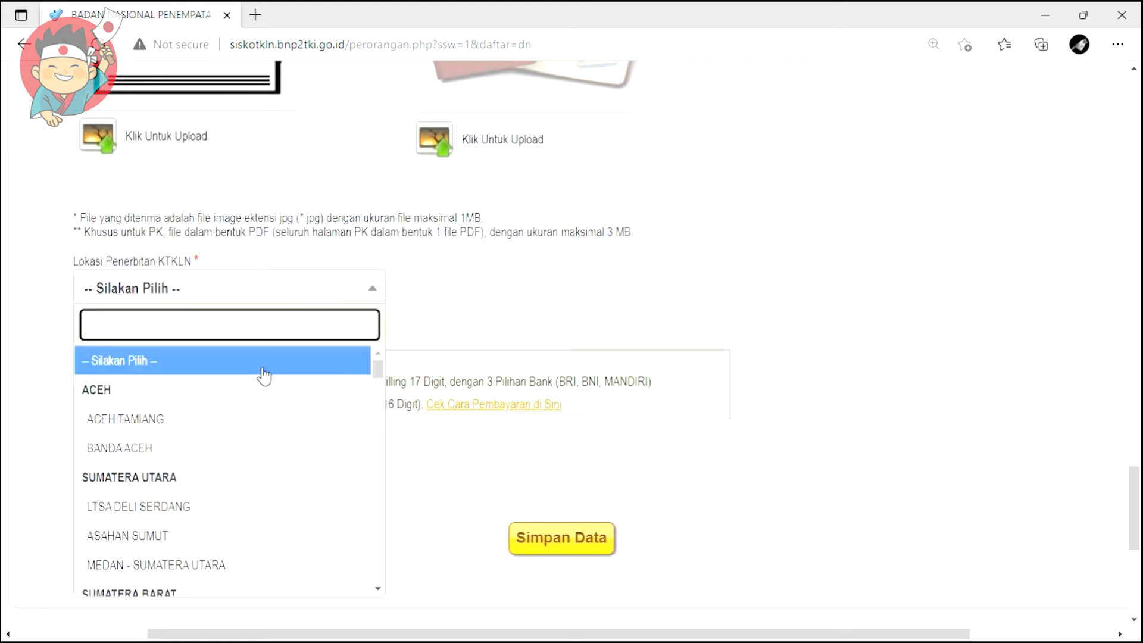
scroll(240, 472, down, 2)
scroll(249, 474, down, 5)
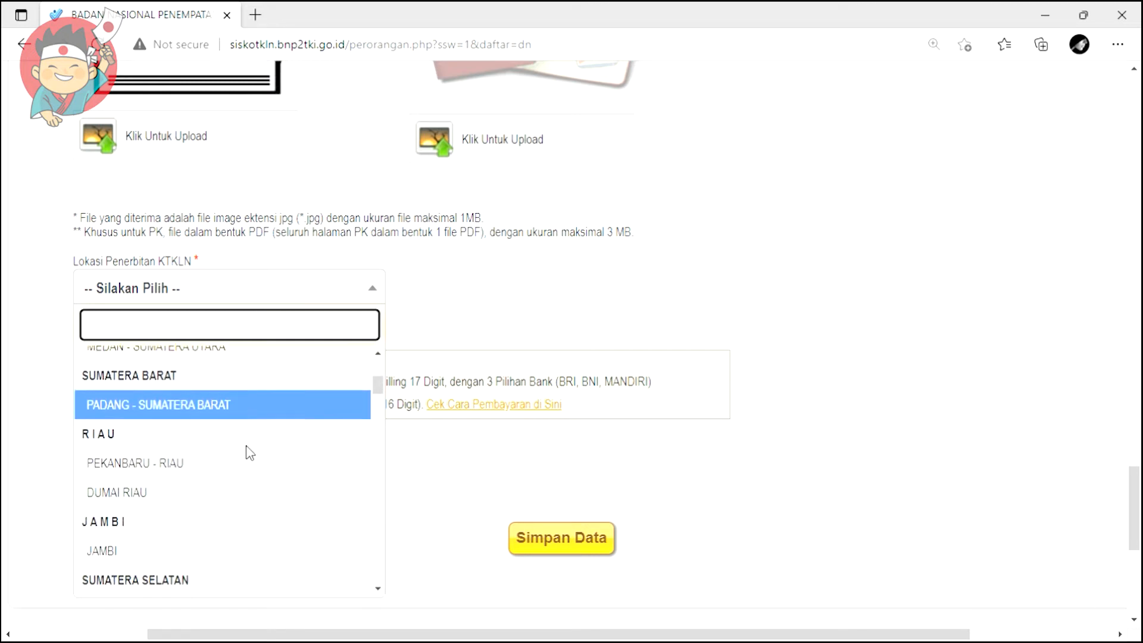
scroll(244, 457, down, 2)
scroll(250, 462, up, 3)
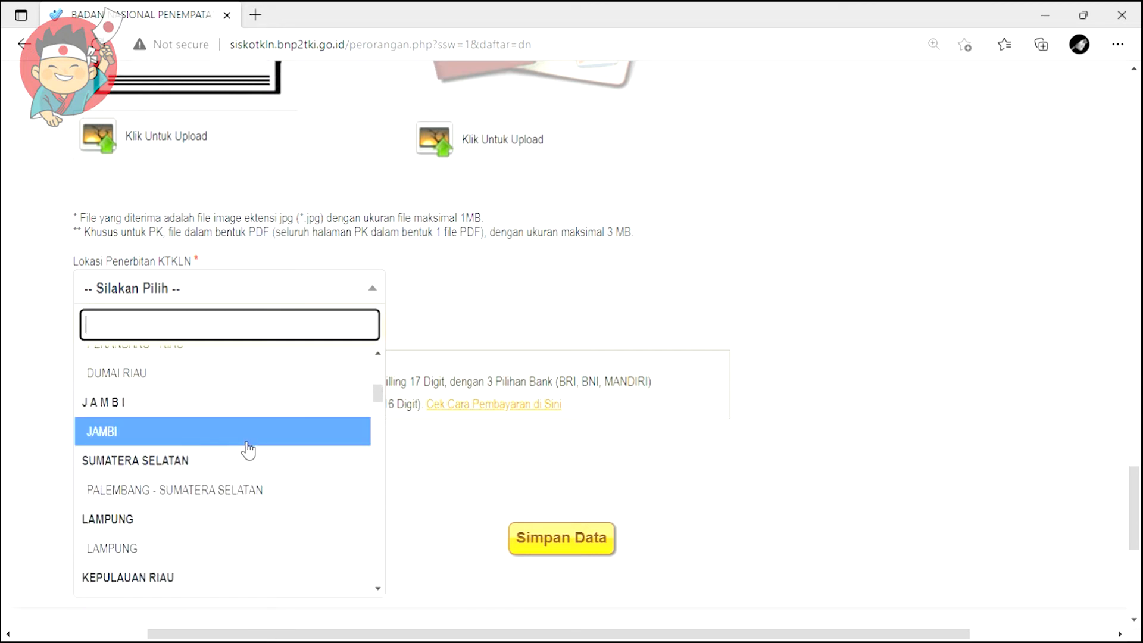
scroll(248, 449, down, 4)
scroll(248, 450, down, 1)
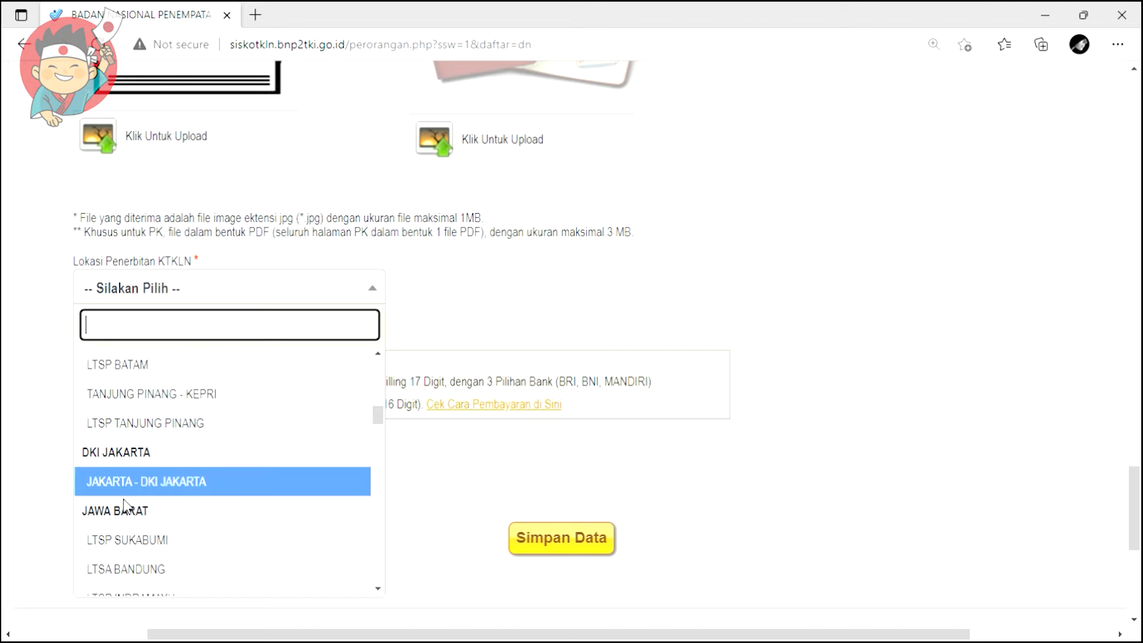
click(144, 488)
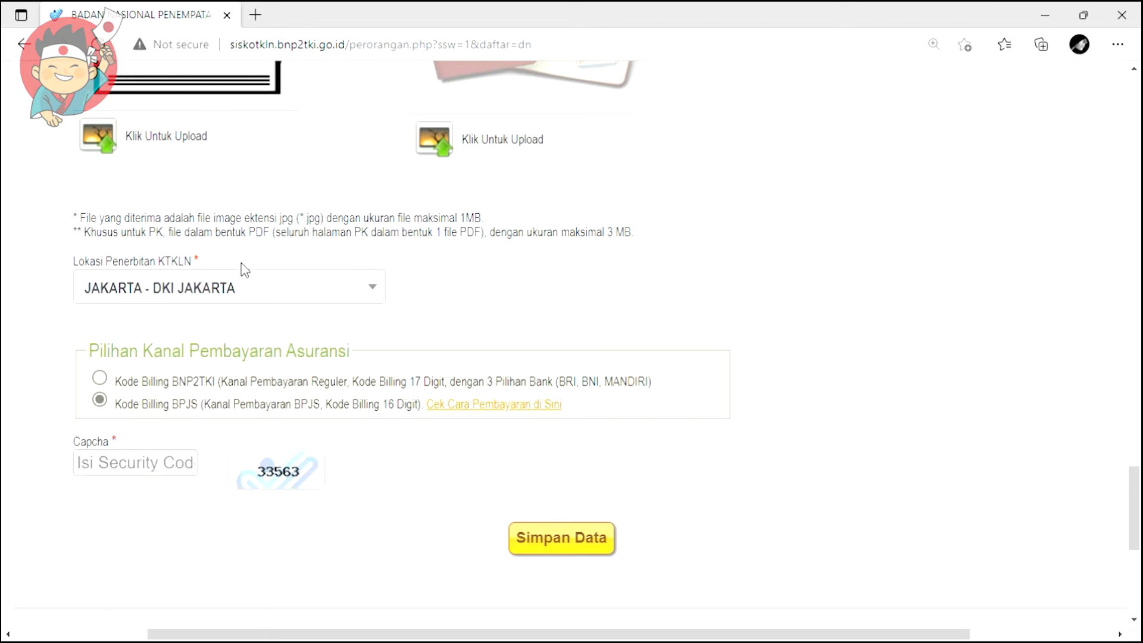
Examine the BPJS billing code option for the insurance payment and its available payment methods.
scroll(528, 293, down, 2)
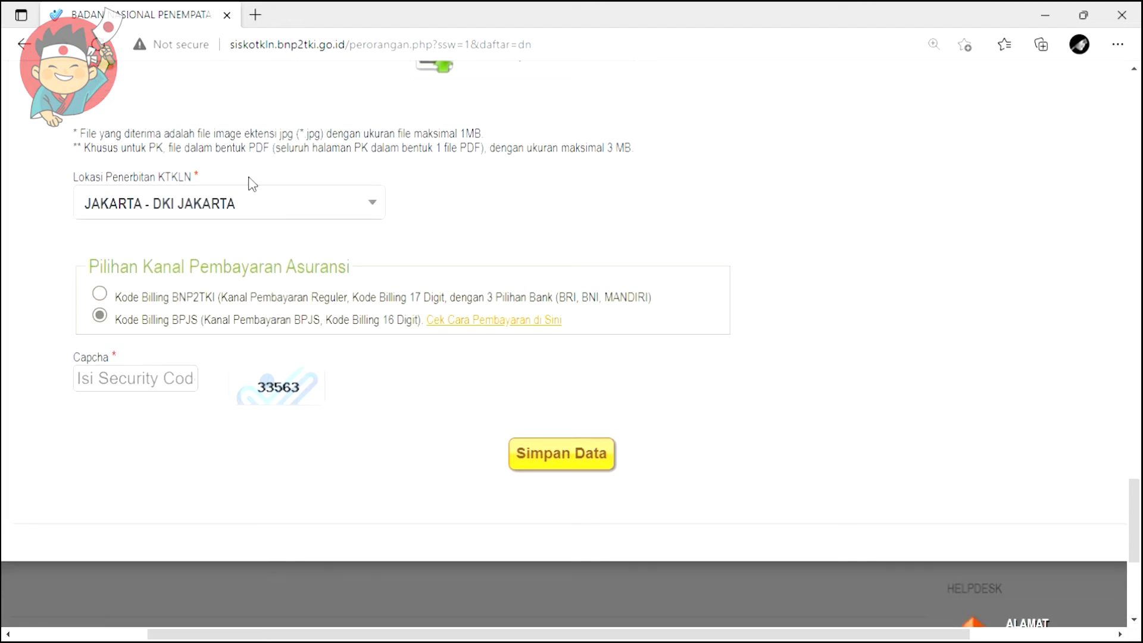
scroll(511, 212, down, 2)
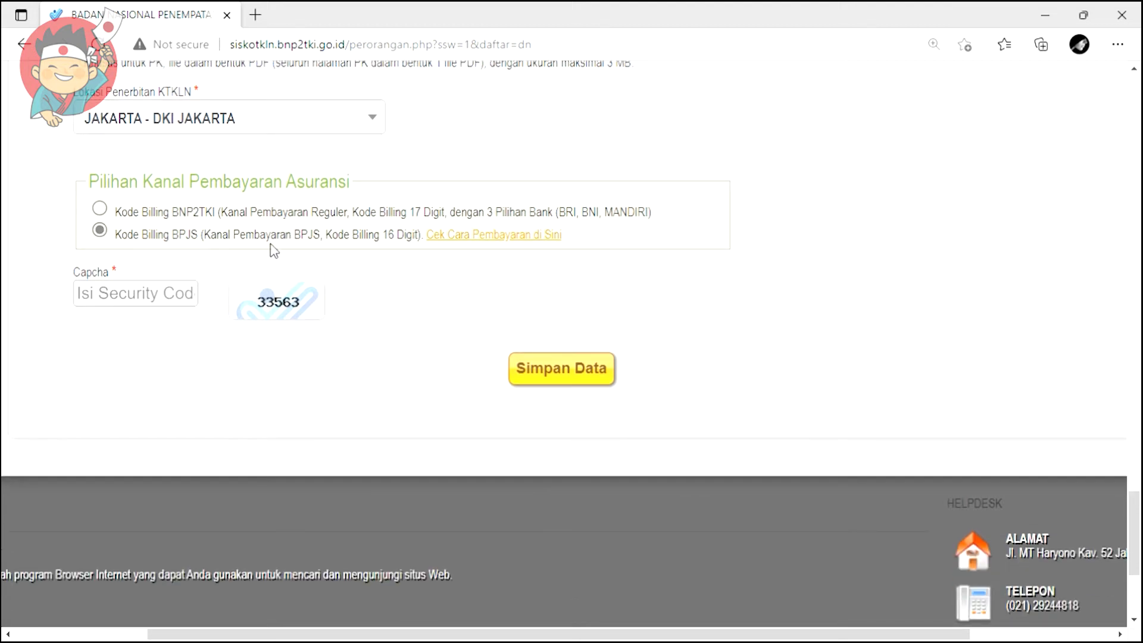
drag(384, 237, 420, 238)
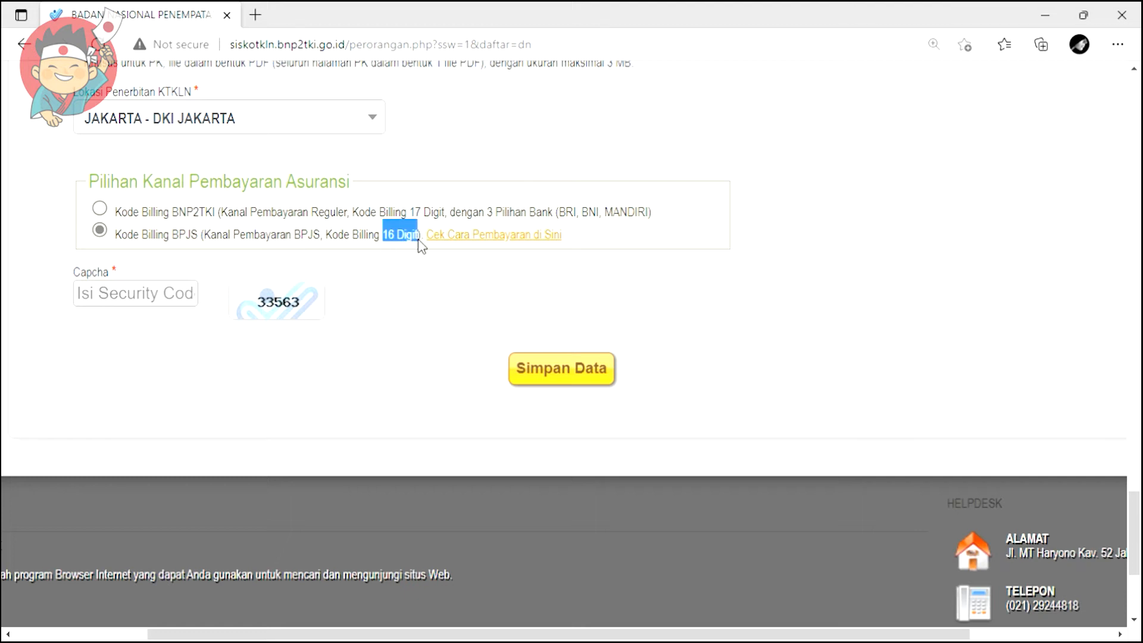
click(543, 240)
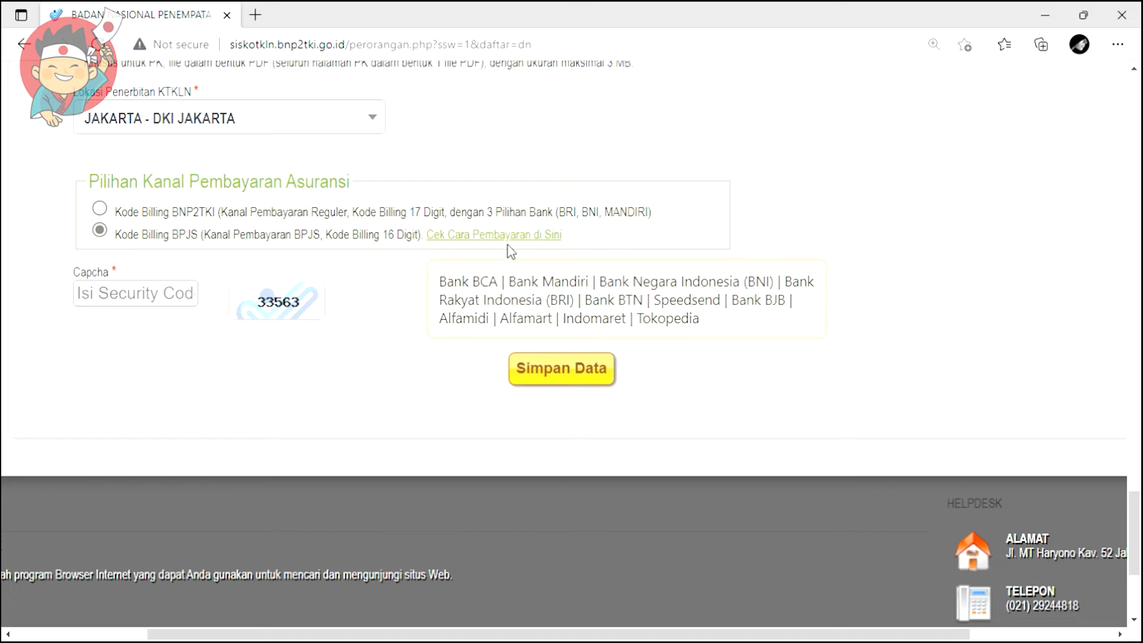
Try to save the registration data with the Capcha field left empty.
click(141, 301)
click(141, 301)
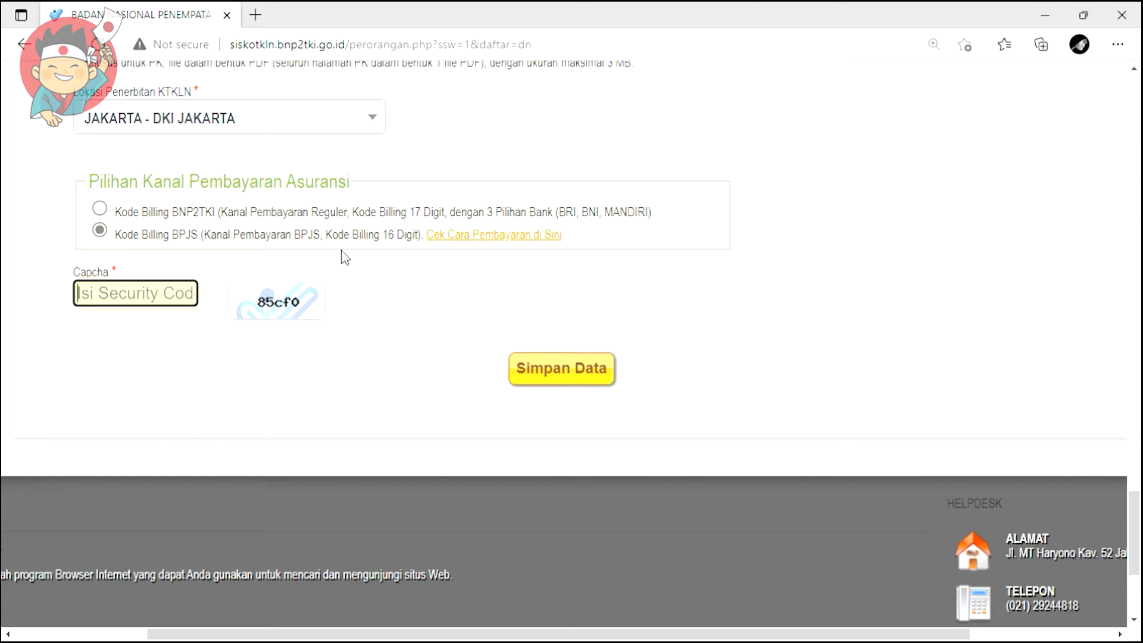
click(565, 376)
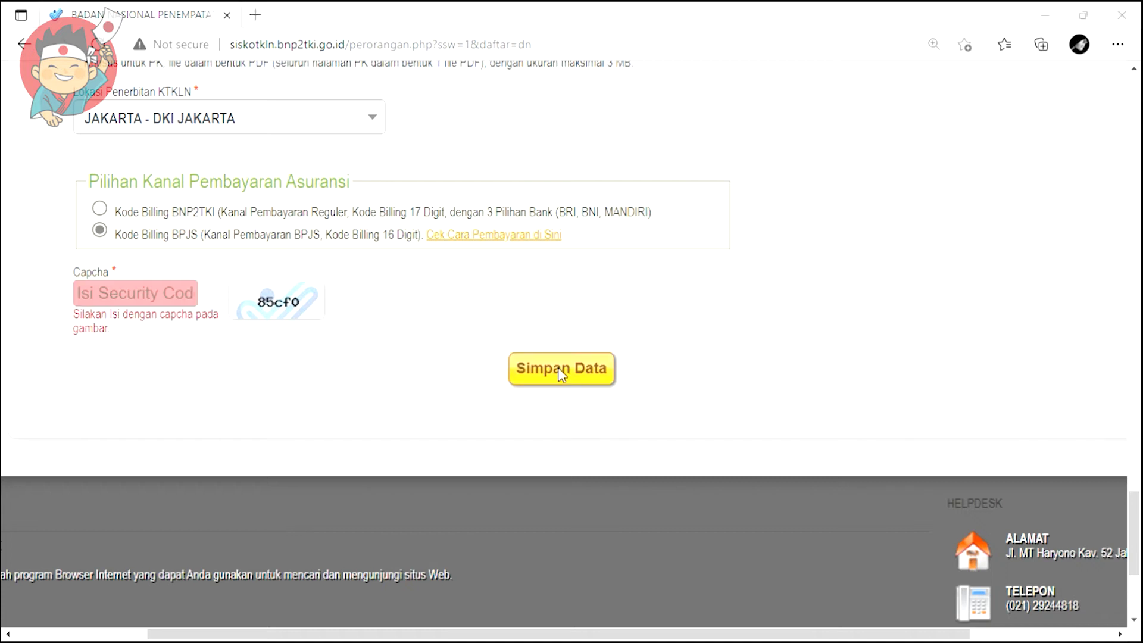